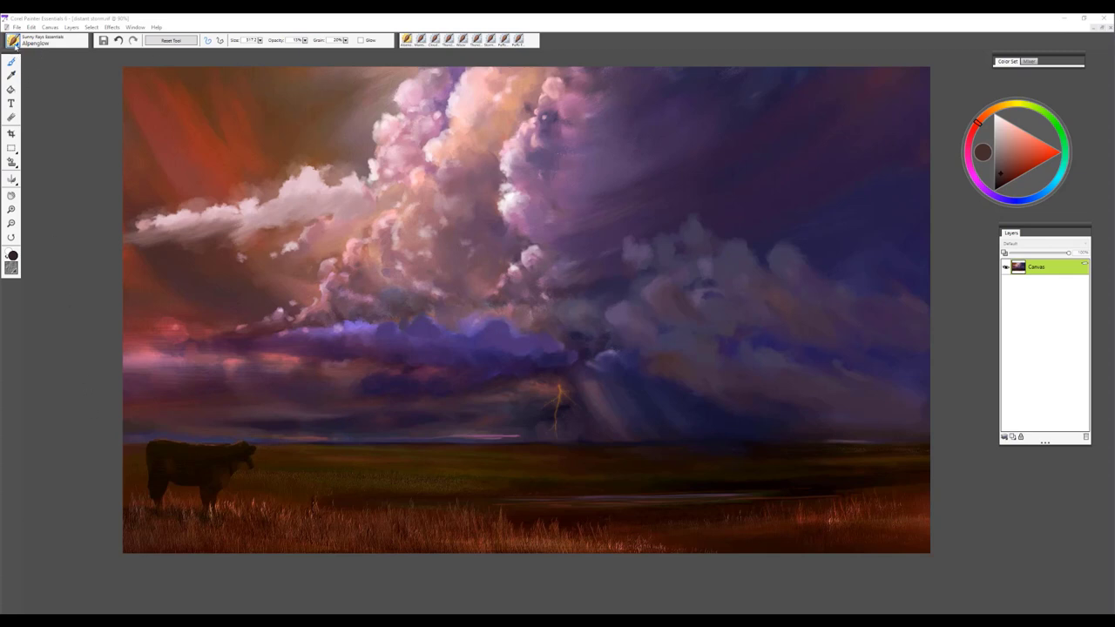
Keep Alpenglow as the brush, then add Layer 1 with its composite method set to Overlay
{"action": "left_click", "coordinate": [17, 40]}
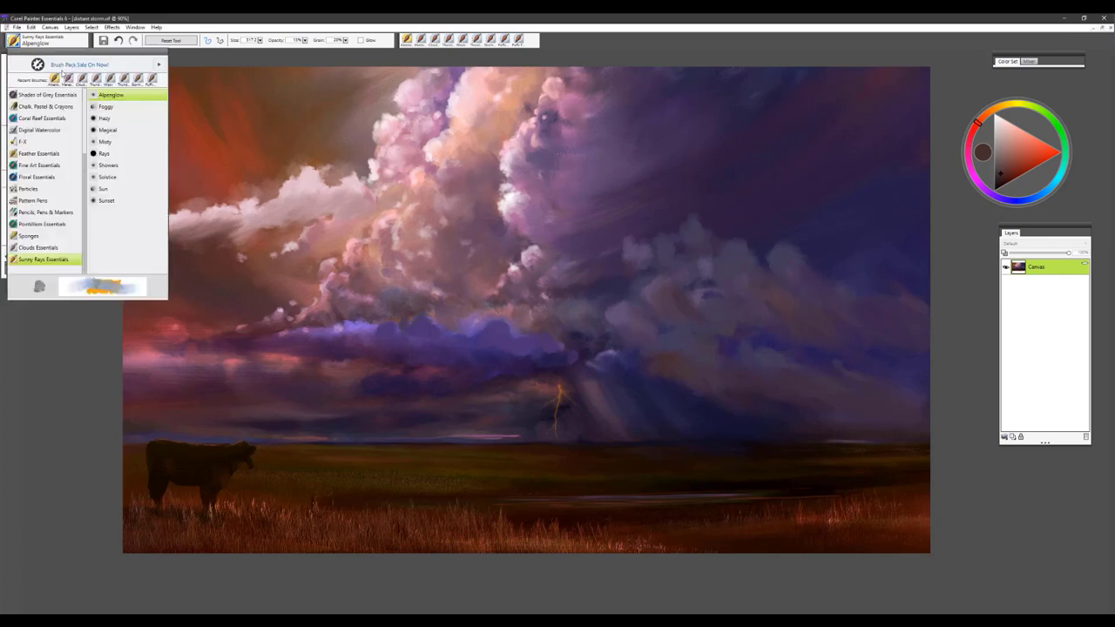
{"action": "left_click", "coordinate": [109, 96]}
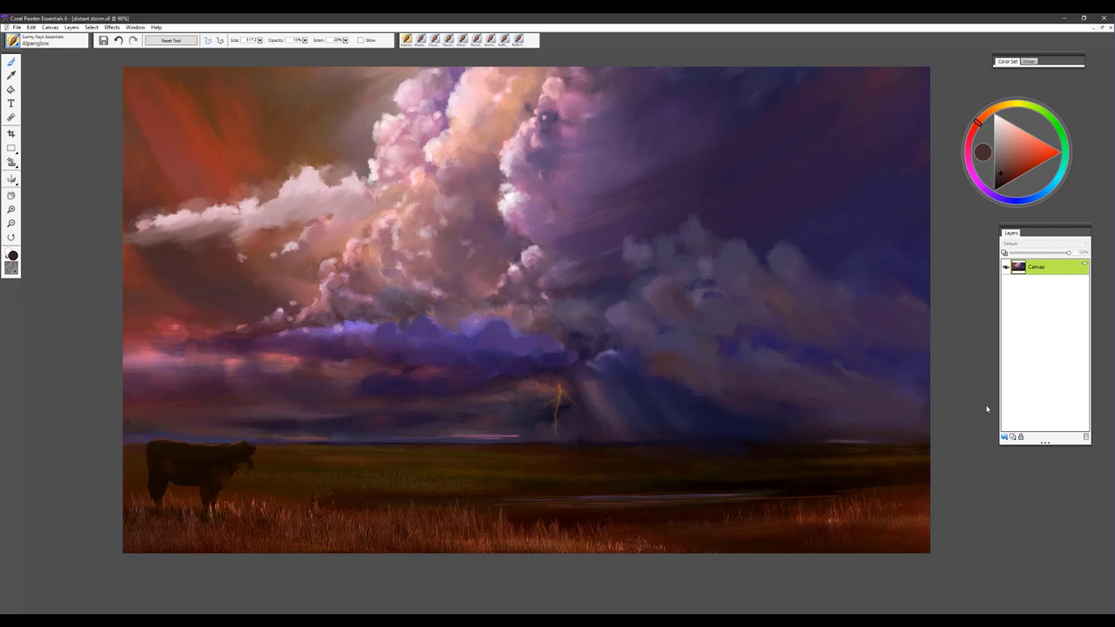
{"action": "left_click", "coordinate": [1012, 438]}
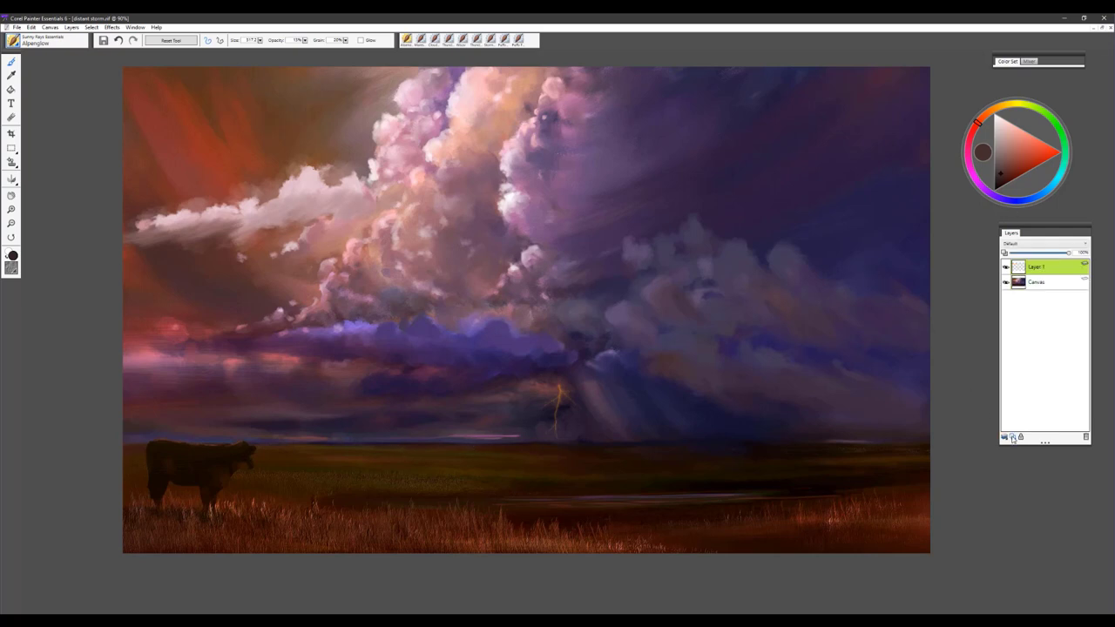
{"action": "left_click", "coordinate": [1037, 246]}
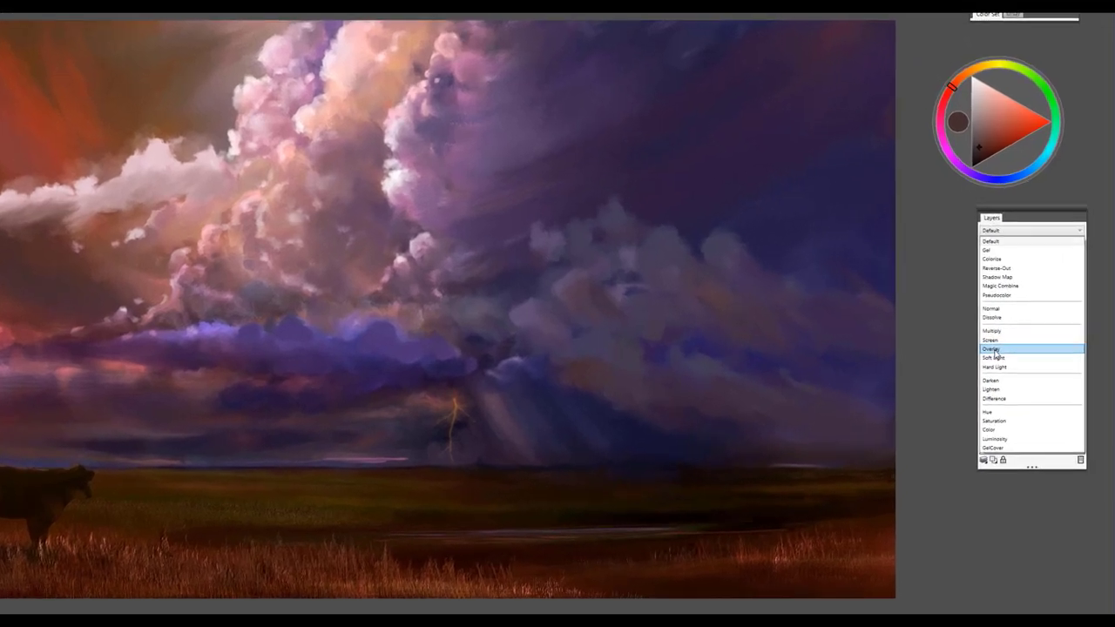
{"action": "left_click", "coordinate": [1015, 343]}
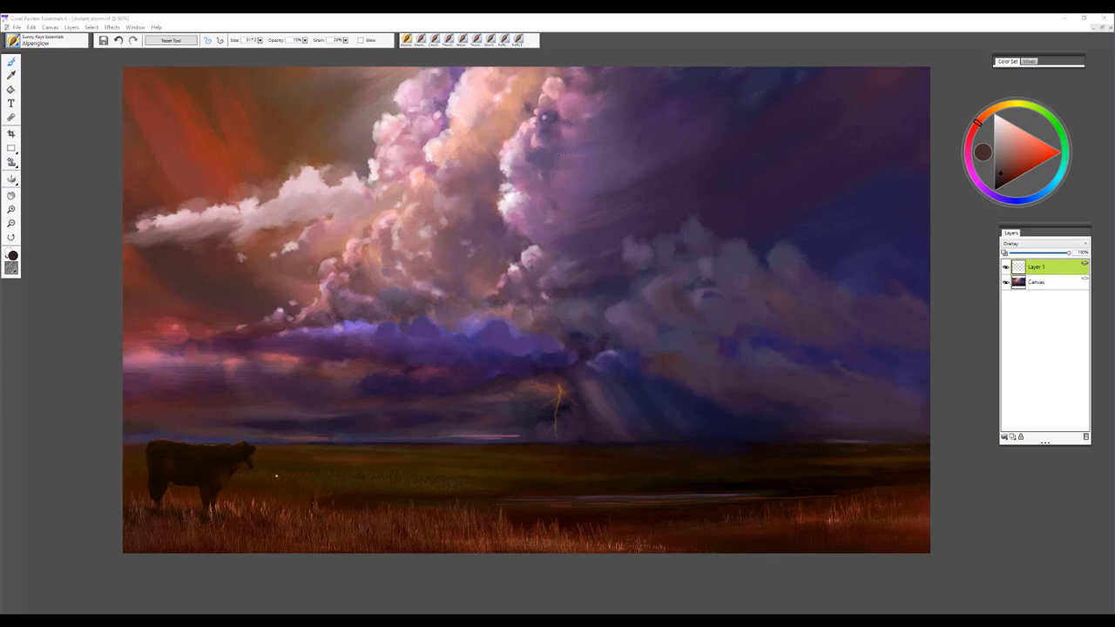
Choose a saturated orange in the colour wheel
{"action": "left_click", "coordinate": [1005, 125]}
{"action": "left_click", "coordinate": [996, 110]}
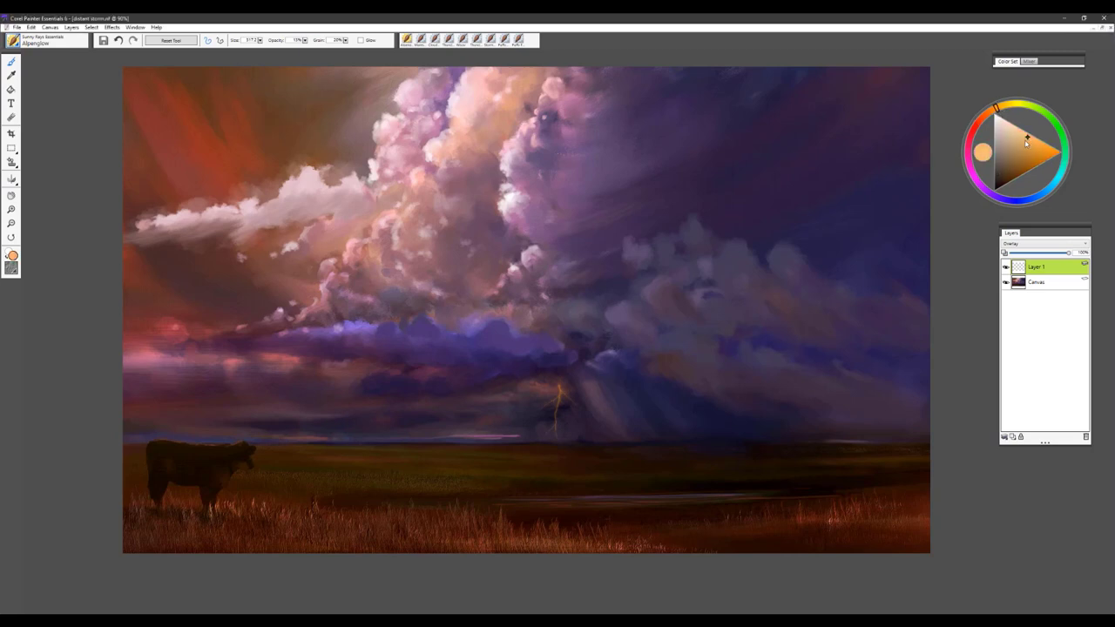
{"action": "left_click_drag", "start_coordinate": [1026, 144], "coordinate": [1039, 145]}
Paint orange glow over the foreground grass and light streaks across the central clouds
{"action": "left_click_drag", "start_coordinate": [74, 523], "coordinate": [845, 535]}
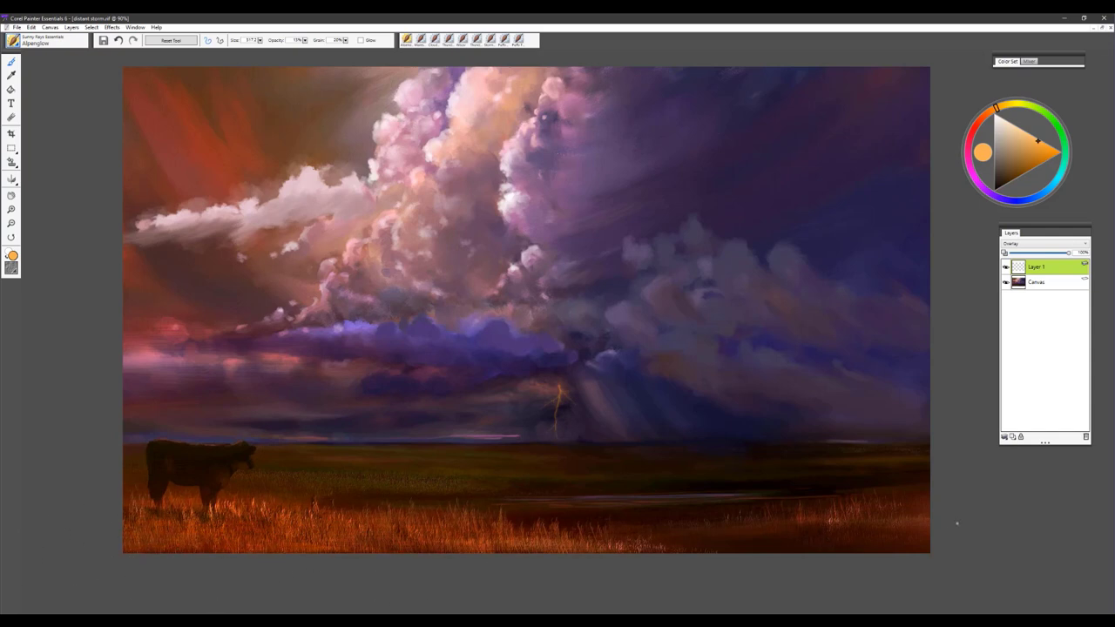
{"action": "left_click_drag", "start_coordinate": [938, 512], "coordinate": [899, 519]}
{"action": "left_click_drag", "start_coordinate": [477, 249], "coordinate": [647, 218]}
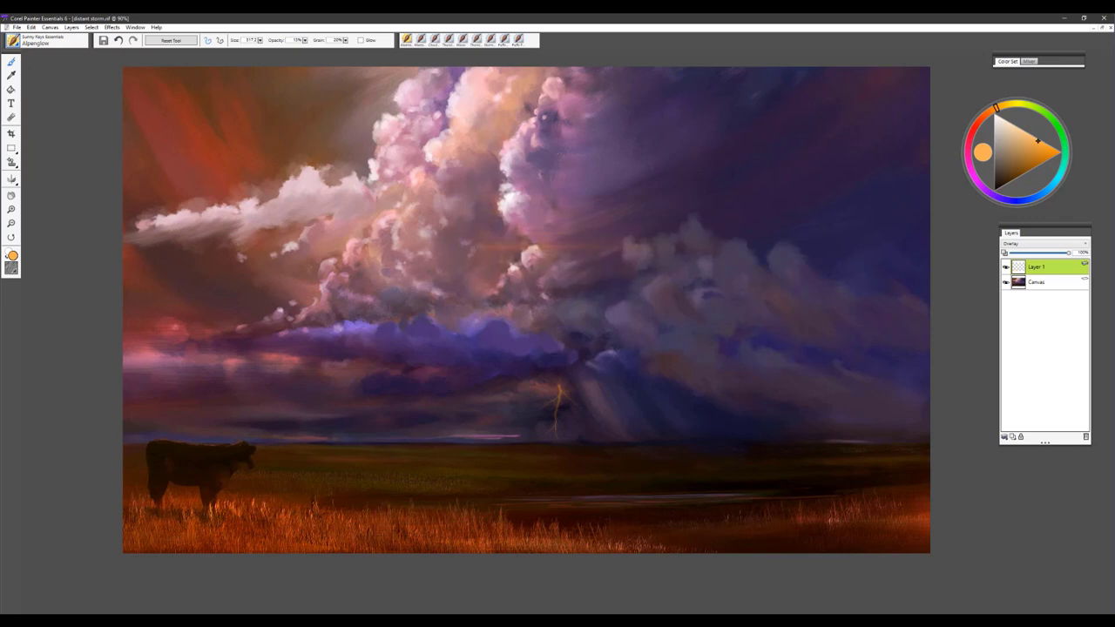
{"action": "left_click_drag", "start_coordinate": [431, 262], "coordinate": [561, 262]}
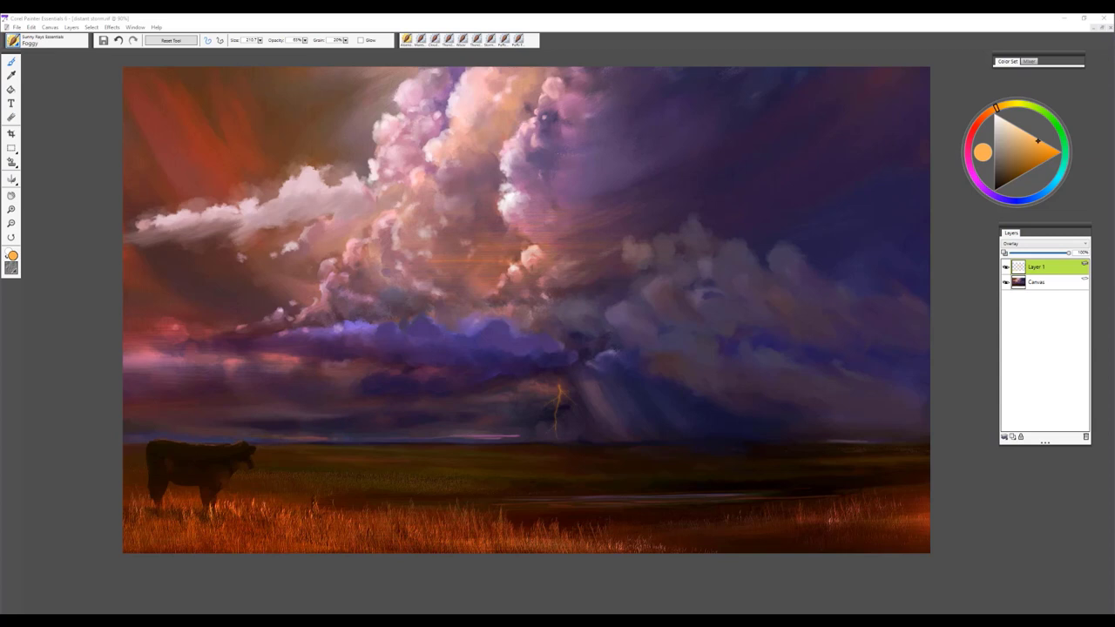
Add Layer 2 and undo a trial orange fog stroke on the horizon
{"action": "left_click", "coordinate": [1063, 286]}
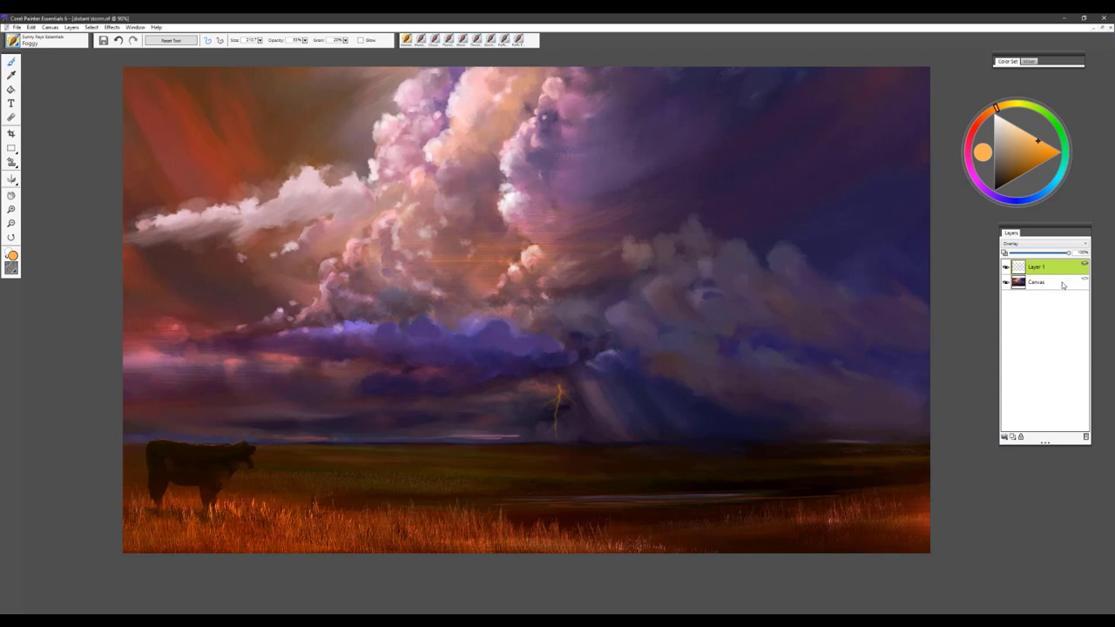
{"action": "left_click", "coordinate": [1012, 437]}
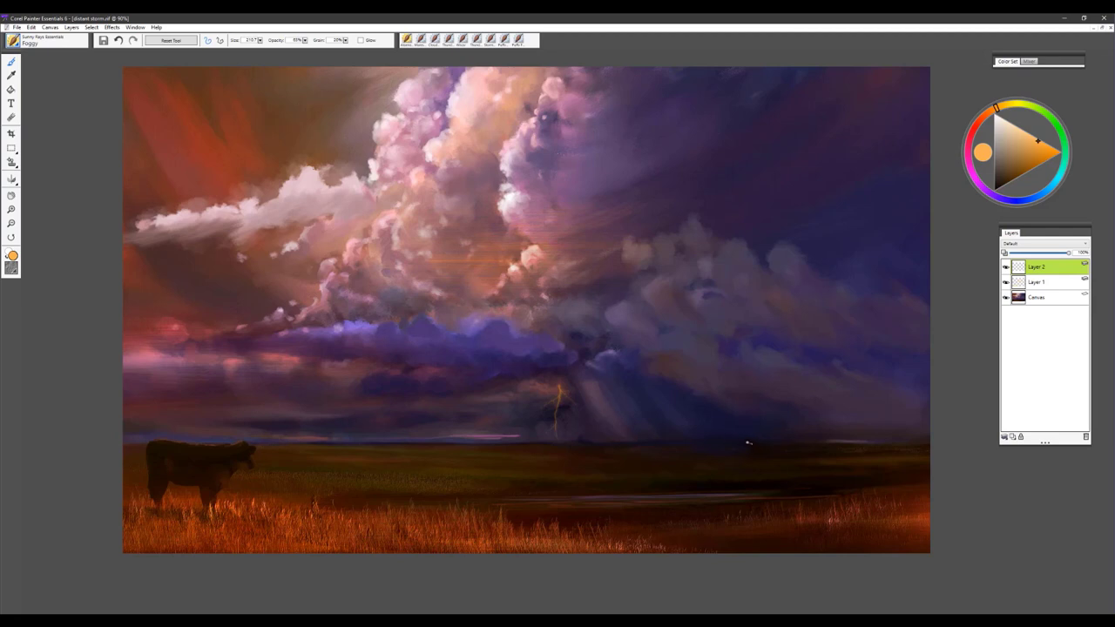
{"action": "left_click_drag", "start_coordinate": [751, 443], "coordinate": [801, 441]}
{"action": "key", "text": "ctrl+z"}
Sample a dark blue-grey from the painting and lighten it
{"action": "left_click", "coordinate": [1016, 136]}
{"action": "left_click", "coordinate": [771, 352], "text": "alt"}
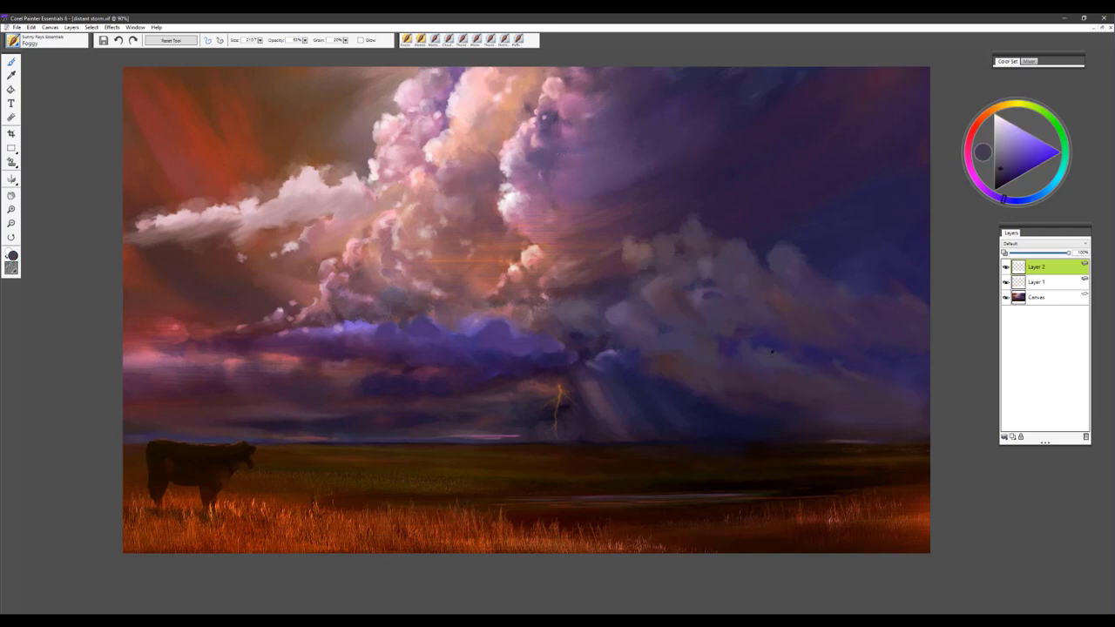
{"action": "left_click", "coordinate": [999, 155]}
Paint a pale mist band along the right horizon and fade Layer 2 to about 33% opacity
{"action": "left_click_drag", "start_coordinate": [686, 446], "coordinate": [925, 444]}
{"action": "left_click_drag", "start_coordinate": [702, 439], "coordinate": [903, 440]}
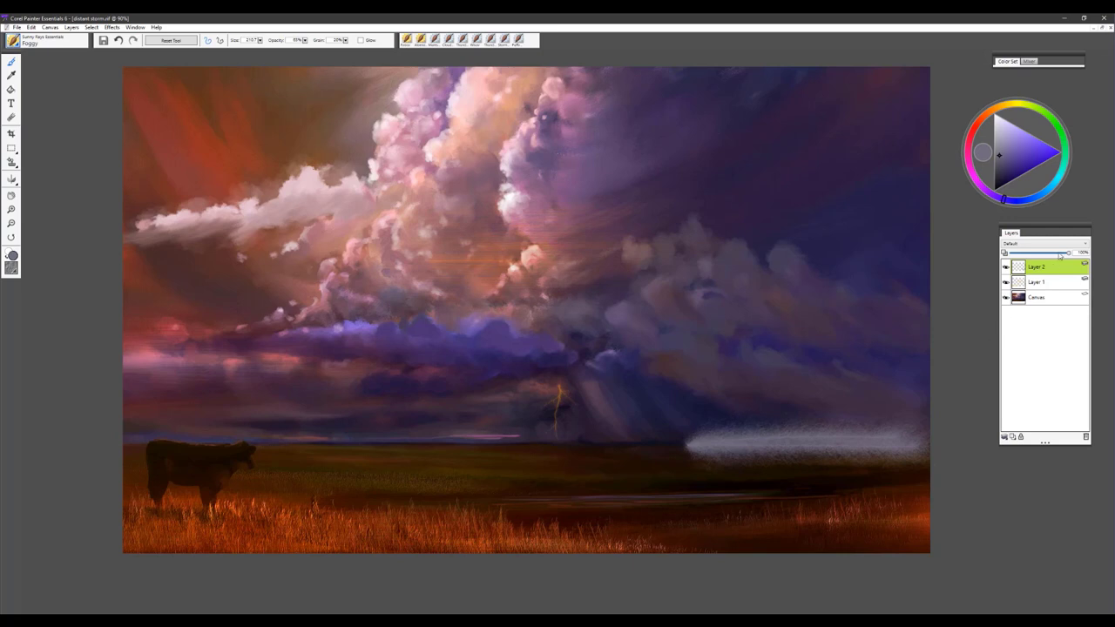
{"action": "left_click_drag", "start_coordinate": [1059, 254], "coordinate": [1029, 254]}
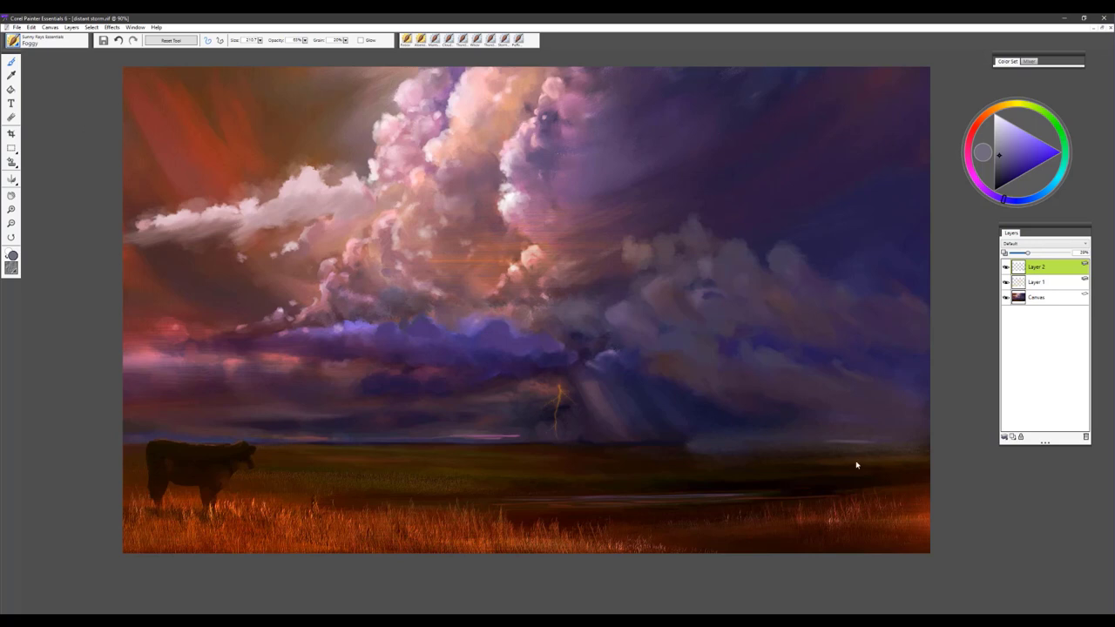
Select Coarse Smear Blender Jitter from the Blenders category, then reopen the brush library
{"action": "left_click", "coordinate": [15, 45]}
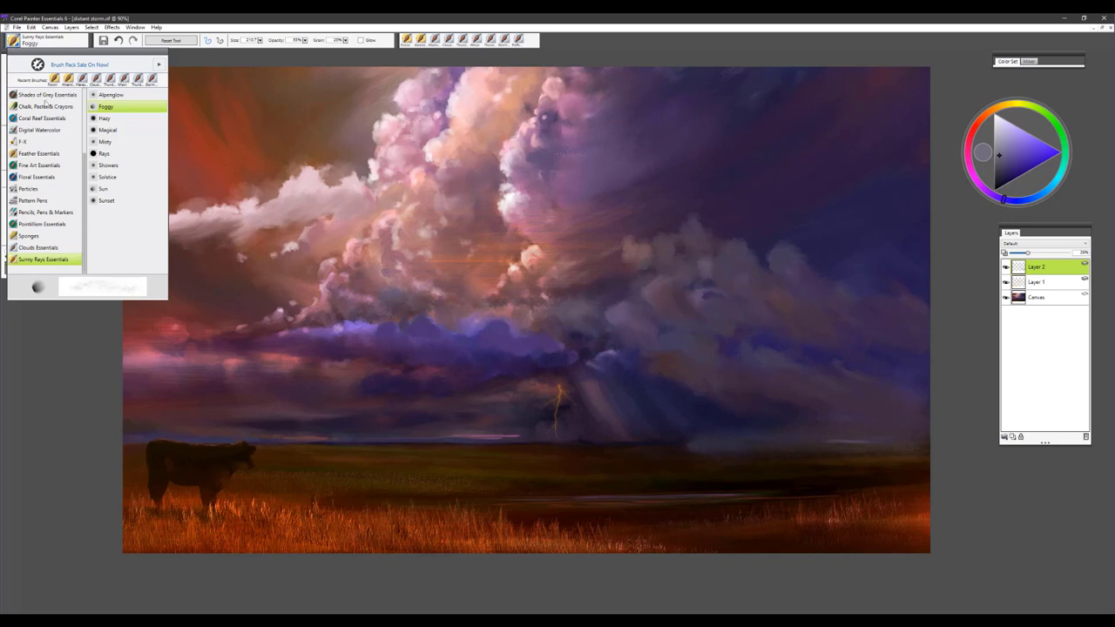
{"action": "left_click_drag", "start_coordinate": [86, 176], "coordinate": [86, 93]}
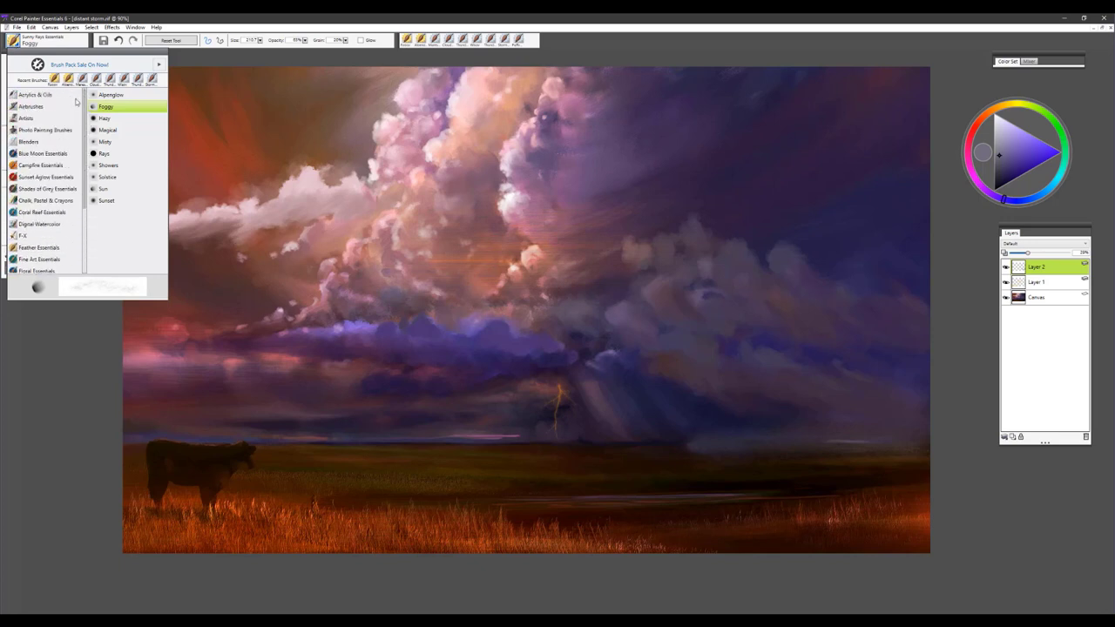
{"action": "left_click", "coordinate": [35, 142]}
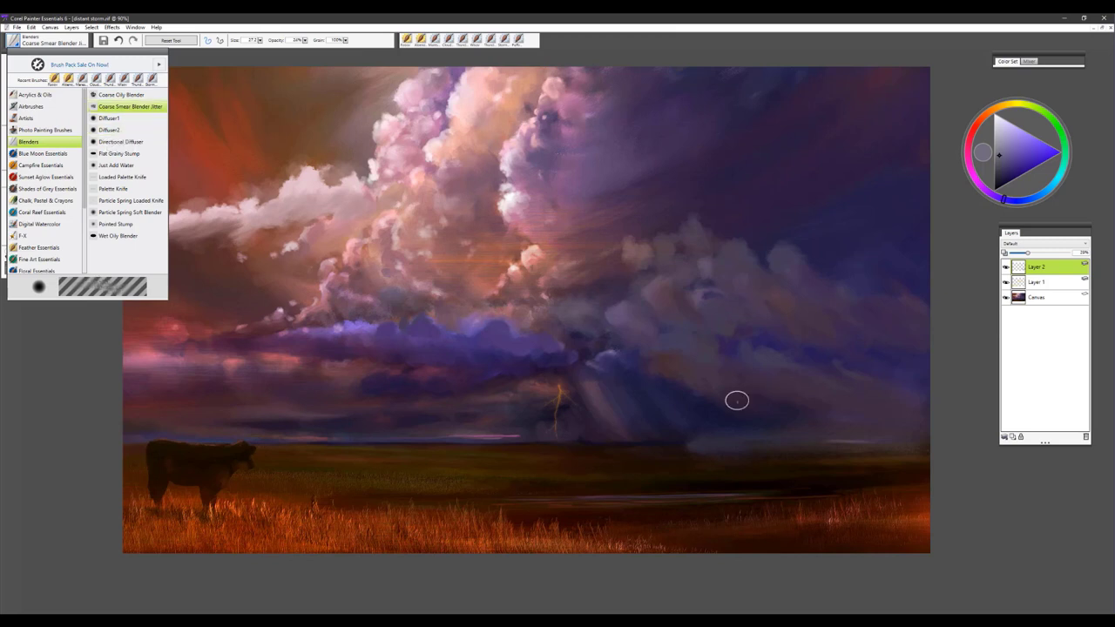
{"action": "left_click", "coordinate": [689, 446]}
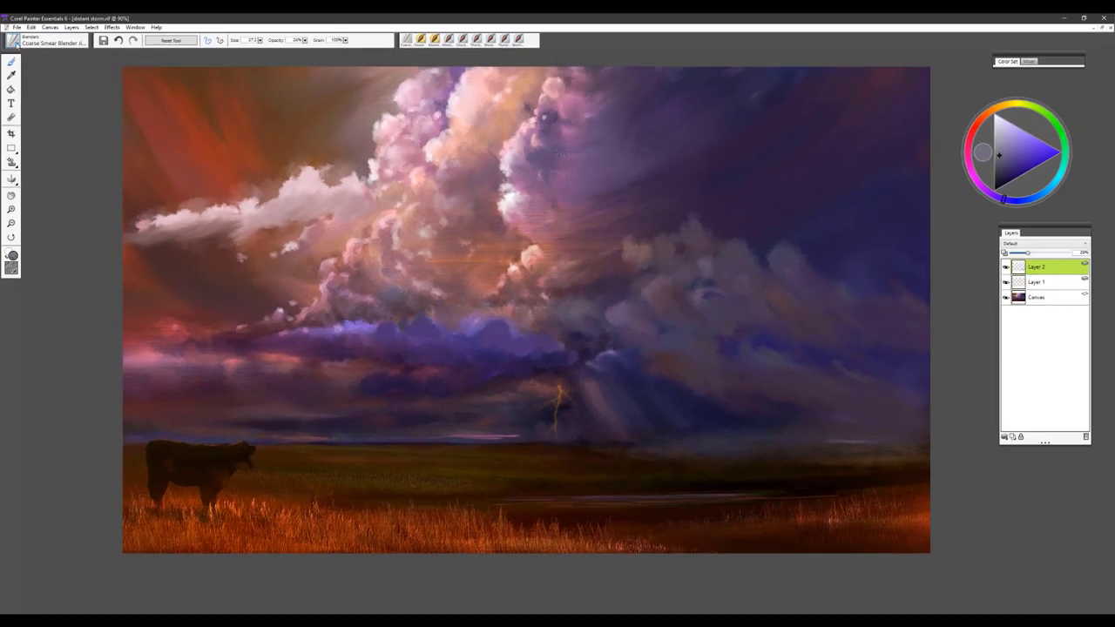
{"action": "left_click", "coordinate": [12, 40]}
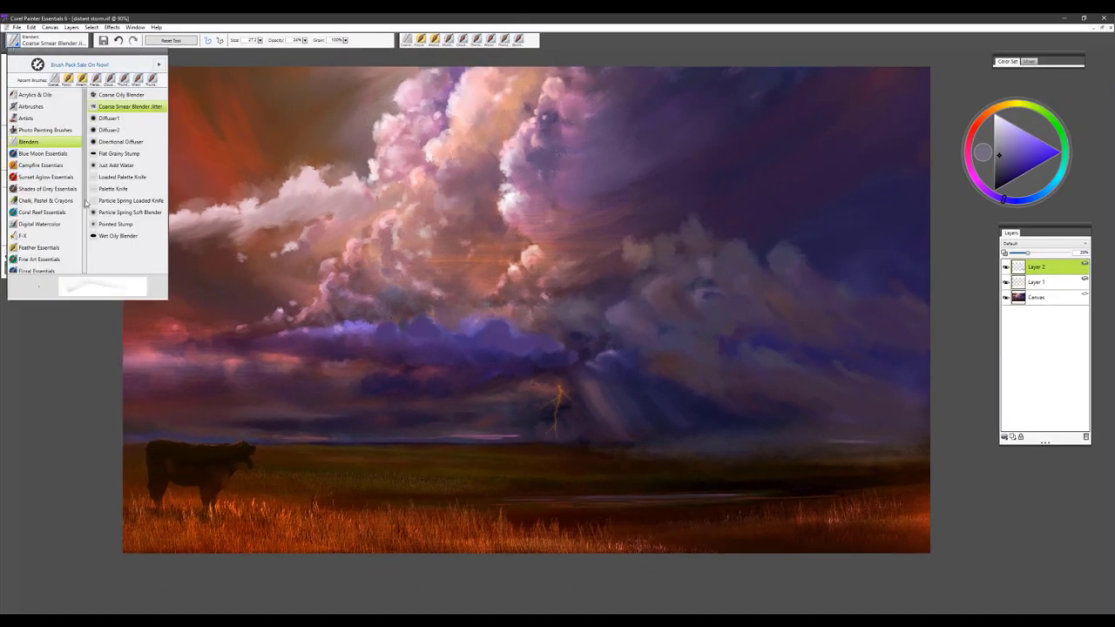
Select the Hazy brush from Sunny Rays Essentials and pick pink as the painting colour
{"action": "left_click", "coordinate": [41, 260]}
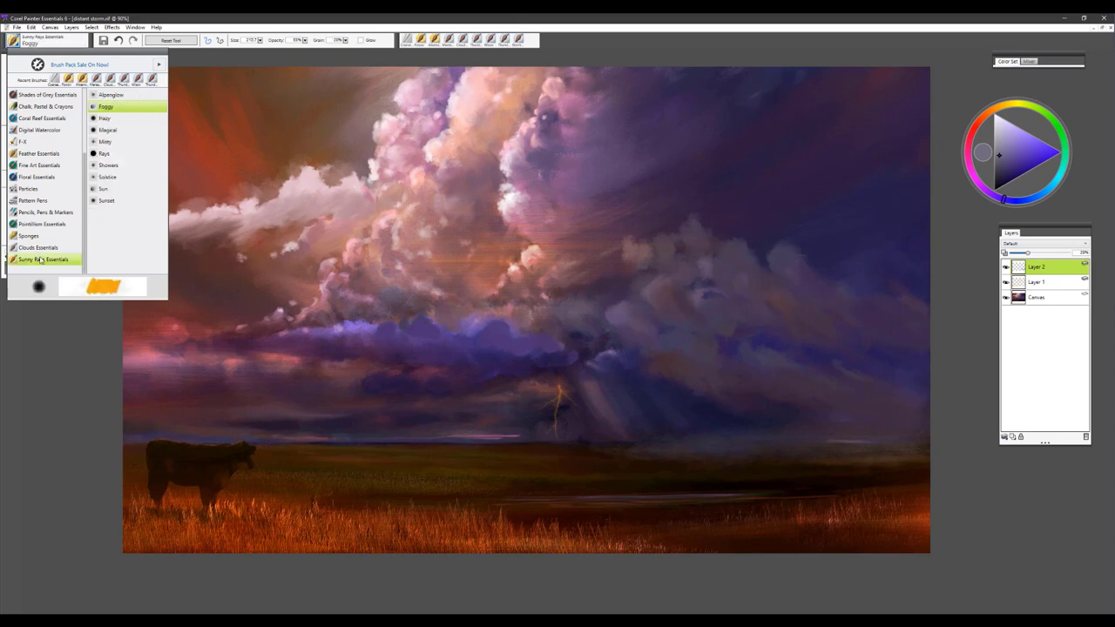
{"action": "left_click", "coordinate": [104, 118]}
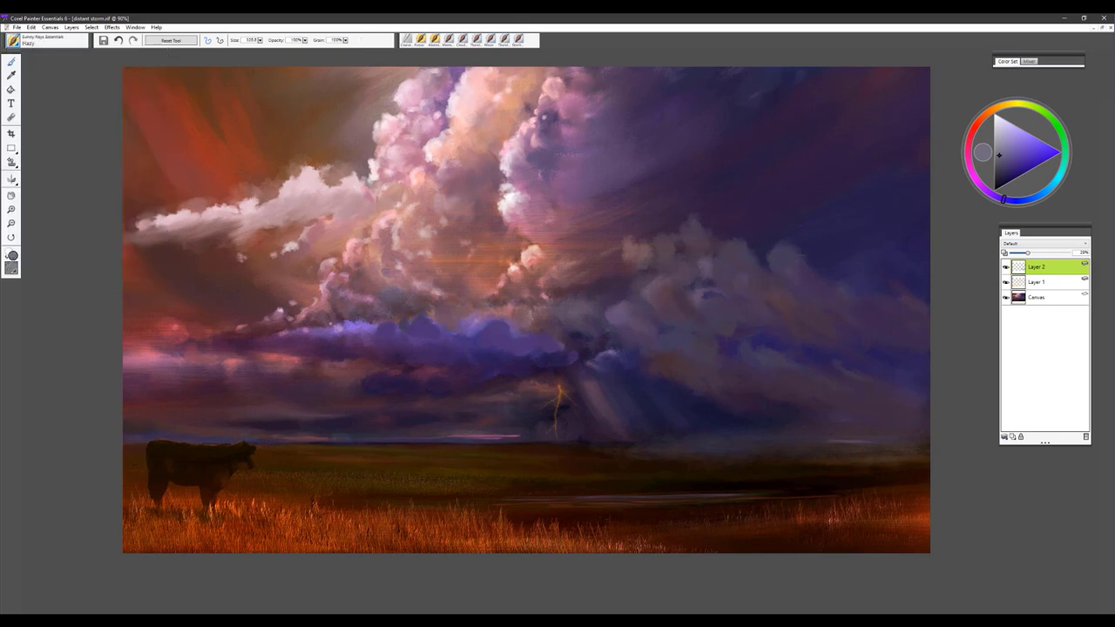
{"action": "left_click", "coordinate": [158, 353], "text": "alt"}
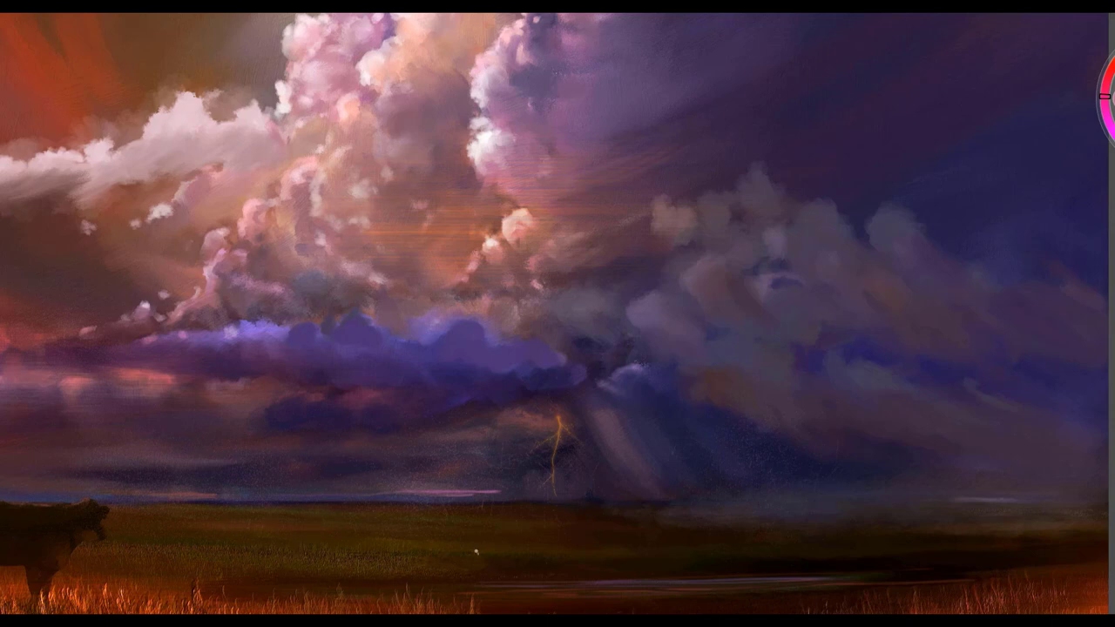
Brush soft haze with tiny white specks across the upper-right sky
{"action": "mouse_move", "coordinate": [847, 236]}
{"action": "left_mouse_down"}
{"action": "mouse_move", "coordinate": [833, 165]}
{"action": "mouse_move", "coordinate": [874, 174]}
{"action": "mouse_move", "coordinate": [918, 207]}
{"action": "left_mouse_up"}
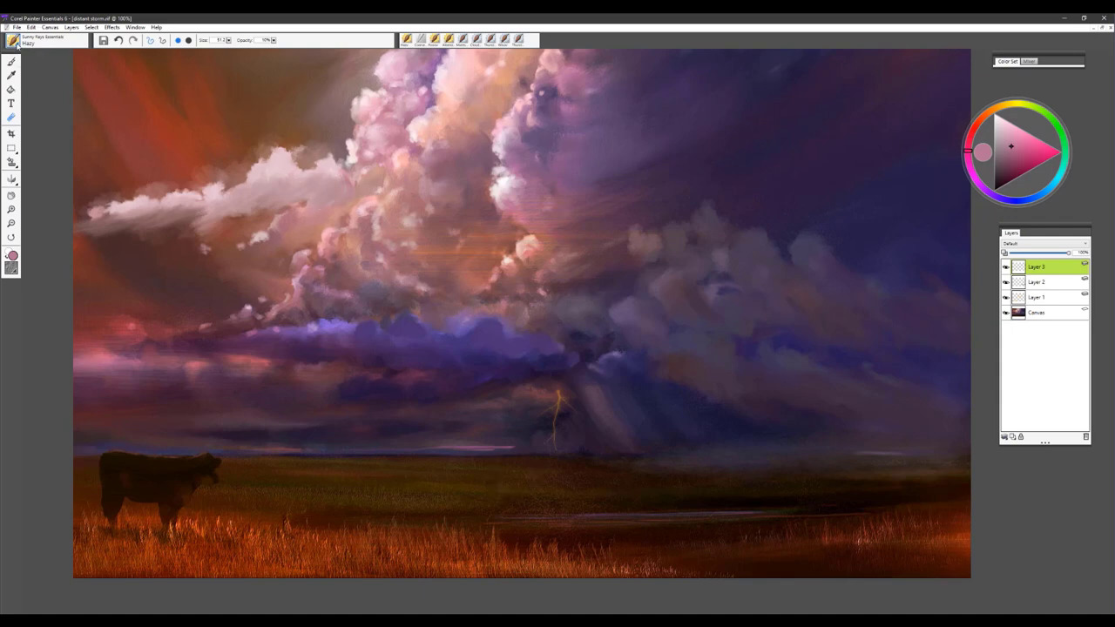
Switch to the Magical brush variant and paint a glowing orange reflection on the water
{"action": "left_click", "coordinate": [13, 40]}
{"action": "left_click", "coordinate": [109, 131]}
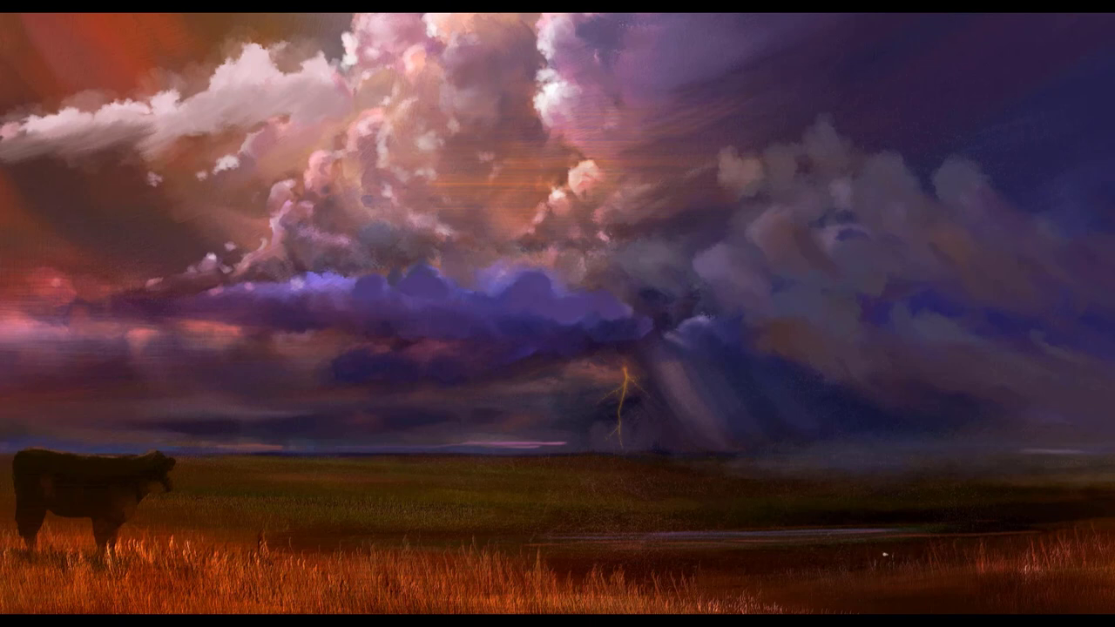
{"action": "mouse_move", "coordinate": [884, 554]}
{"action": "left_mouse_down"}
{"action": "mouse_move", "coordinate": [912, 568]}
{"action": "mouse_move", "coordinate": [867, 565]}
{"action": "mouse_move", "coordinate": [856, 478]}
{"action": "mouse_move", "coordinate": [897, 542]}
{"action": "left_mouse_up"}
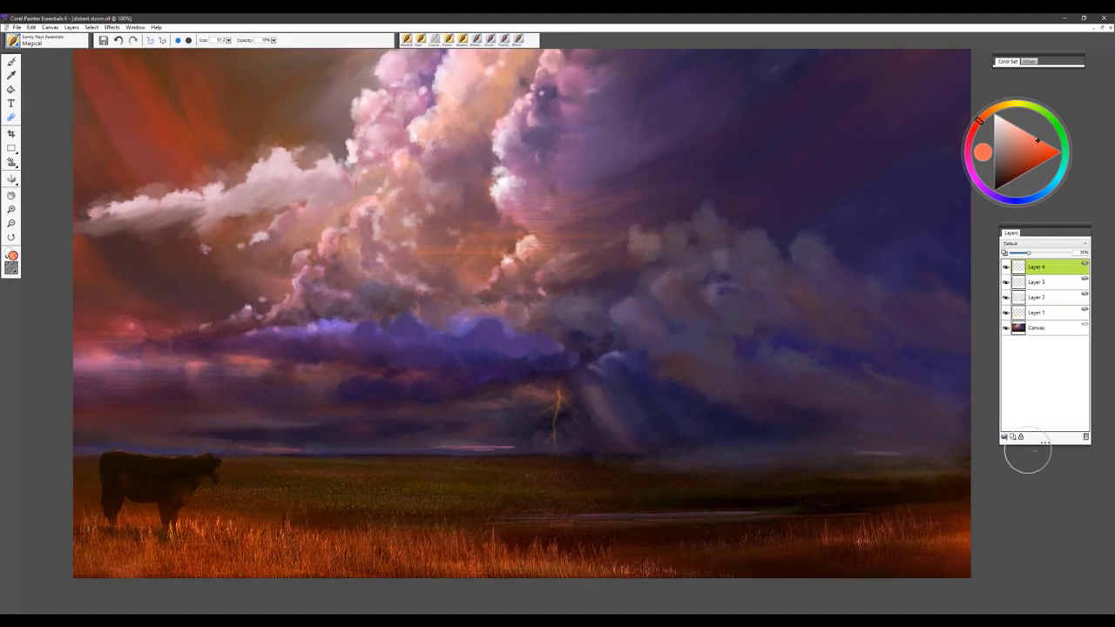
On a new Layer 5, paint soft orange Misty strokes along the horizon and adjust brush opacity
{"action": "left_click", "coordinate": [1013, 437]}
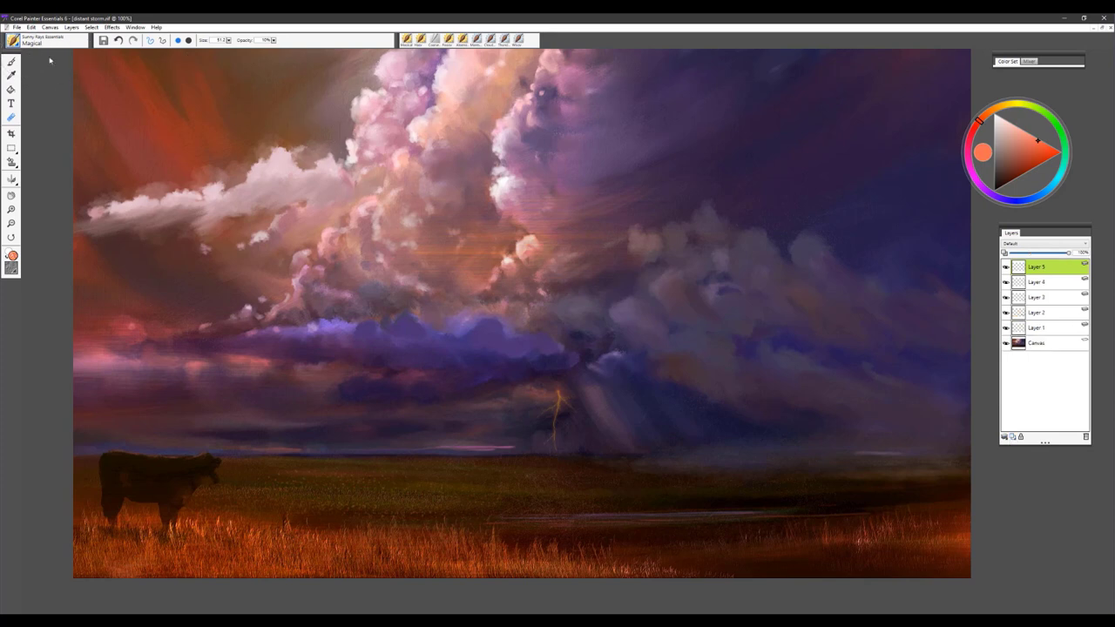
{"action": "left_click", "coordinate": [13, 44]}
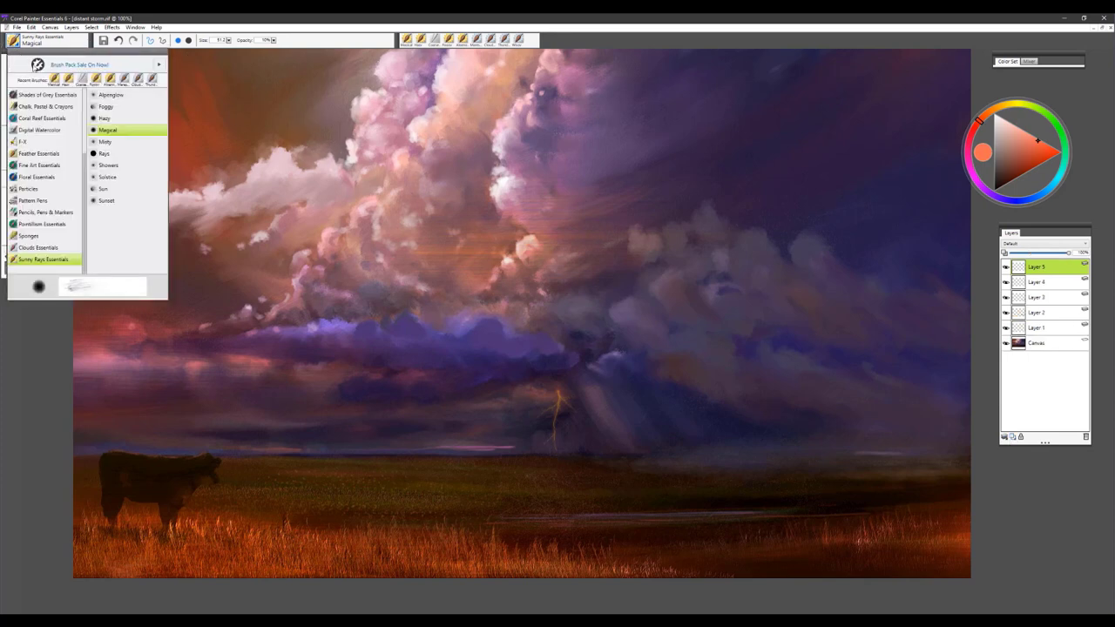
{"action": "left_click", "coordinate": [105, 141]}
{"action": "left_click_drag", "start_coordinate": [242, 436], "coordinate": [498, 434]}
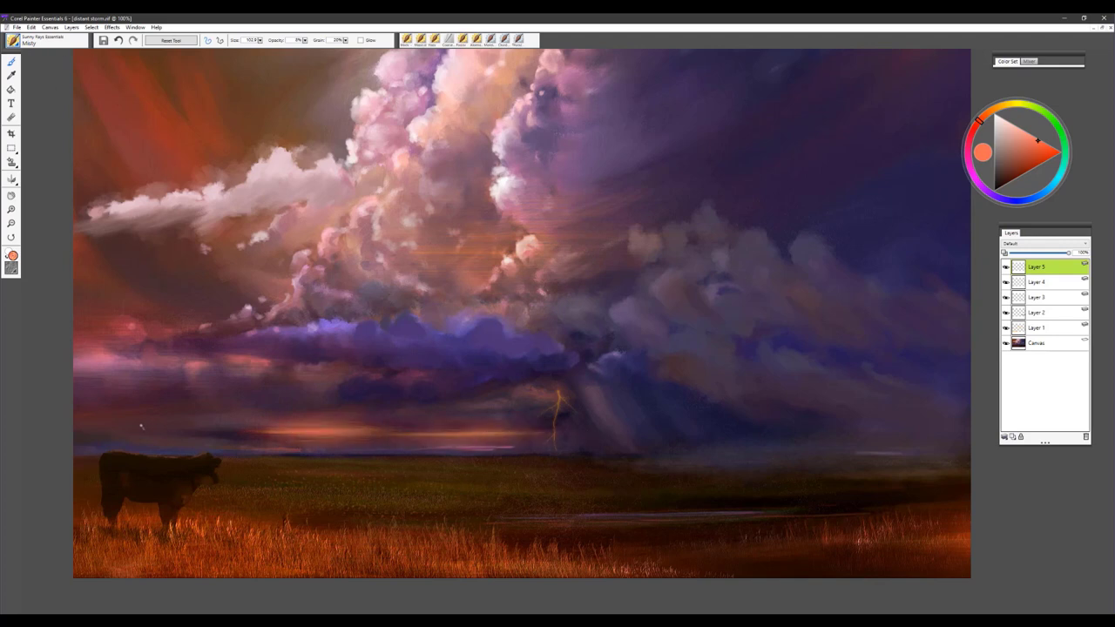
{"action": "mouse_move", "coordinate": [143, 428]}
{"action": "left_mouse_down"}
{"action": "mouse_move", "coordinate": [410, 431]}
{"action": "mouse_move", "coordinate": [352, 442]}
{"action": "left_mouse_up"}
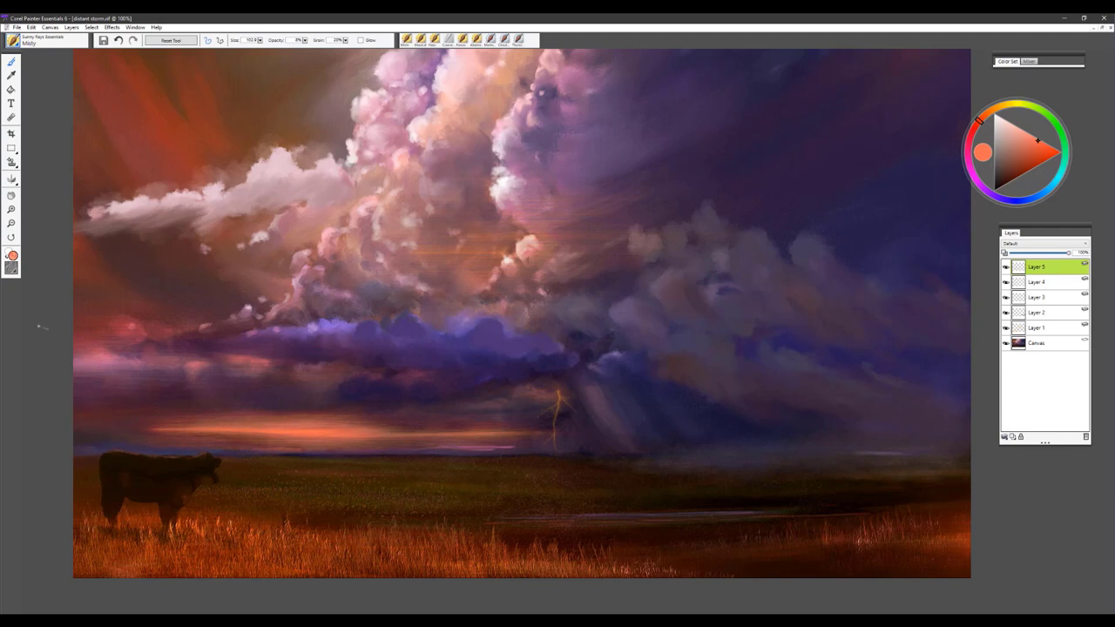
{"action": "left_click", "coordinate": [299, 40]}
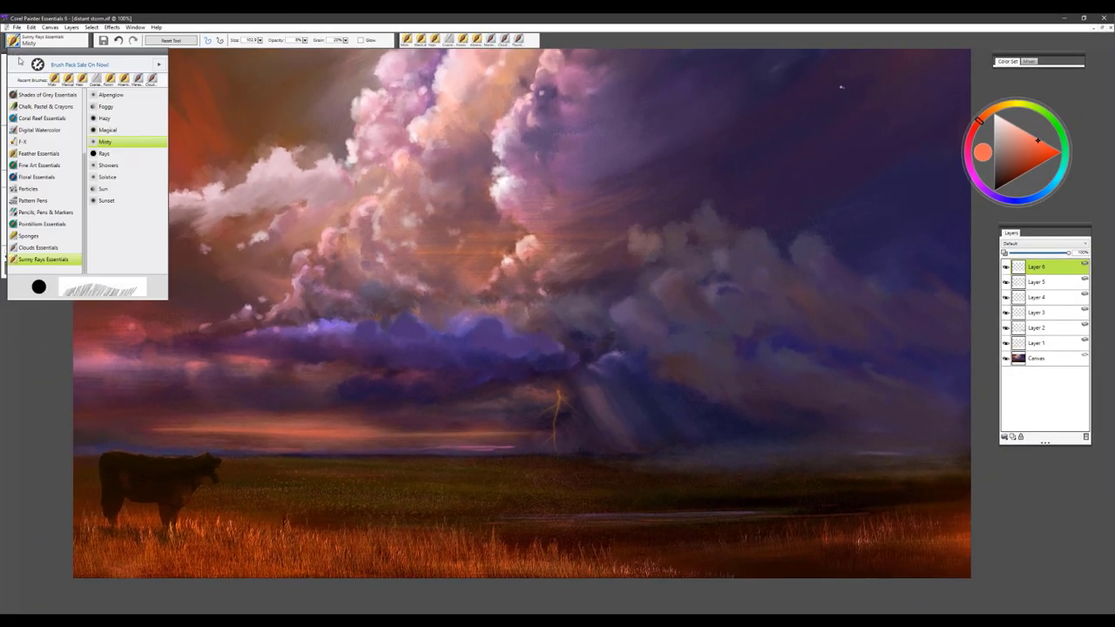
Select the Rays brush, undo a trial ray, zoom out, and set the colour to golden orange
{"action": "left_click", "coordinate": [104, 153]}
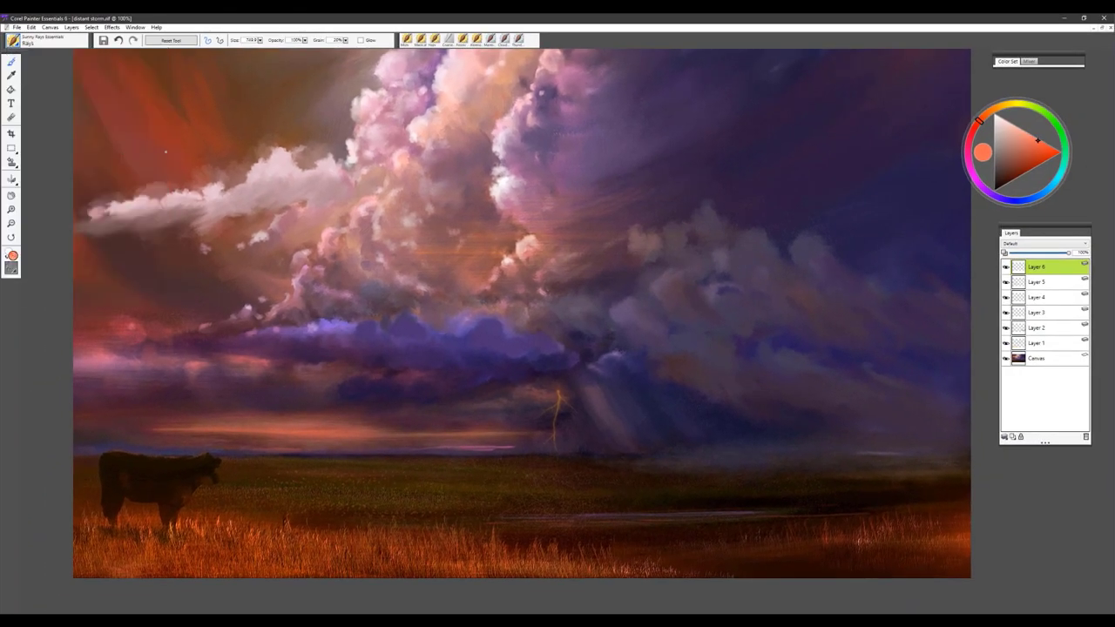
{"action": "mouse_move", "coordinate": [845, 135]}
{"action": "left_mouse_down"}
{"action": "mouse_move", "coordinate": [610, 575]}
{"action": "mouse_move", "coordinate": [641, 570]}
{"action": "left_mouse_up"}
{"action": "key", "text": "ctrl+z"}
{"action": "key", "text": "ctrl+minus"}
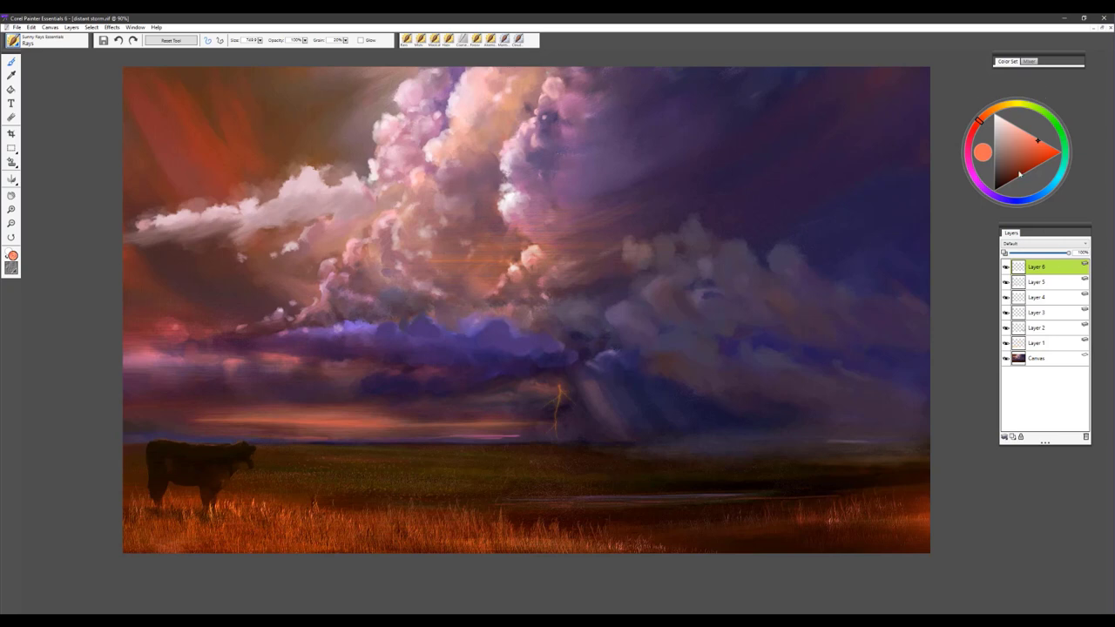
{"action": "mouse_move", "coordinate": [993, 123]}
{"action": "left_mouse_down"}
{"action": "mouse_move", "coordinate": [1021, 106]}
{"action": "mouse_move", "coordinate": [1050, 148]}
{"action": "mouse_move", "coordinate": [1052, 138]}
{"action": "left_mouse_up"}
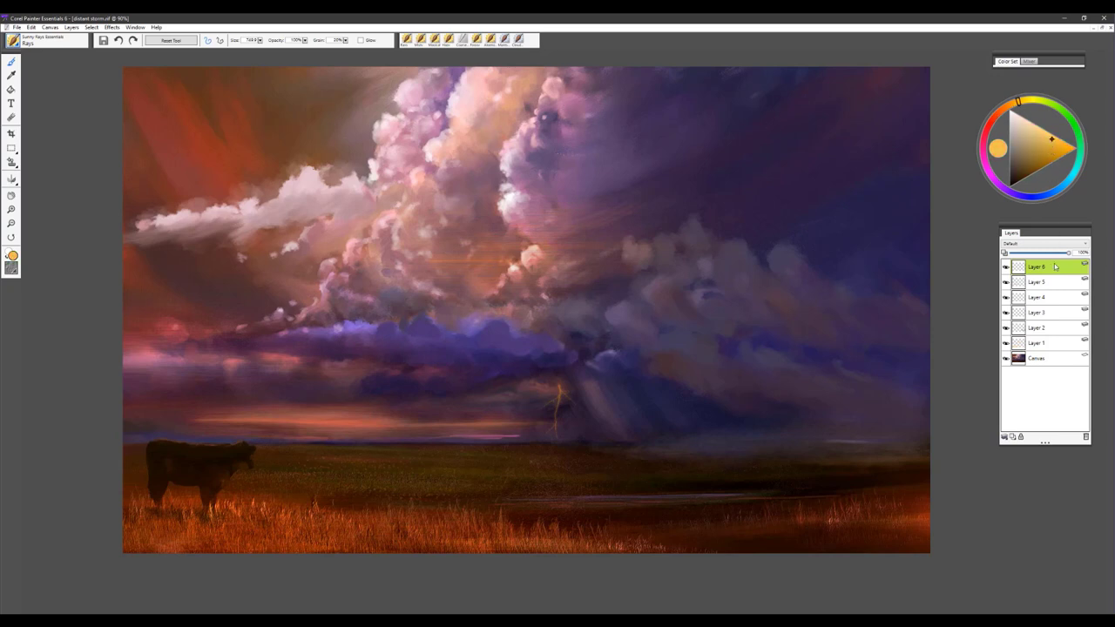
Set Layer 6 to Overlay and paint several diagonal rays from the clouds down to the grass
{"action": "left_click", "coordinate": [1034, 244]}
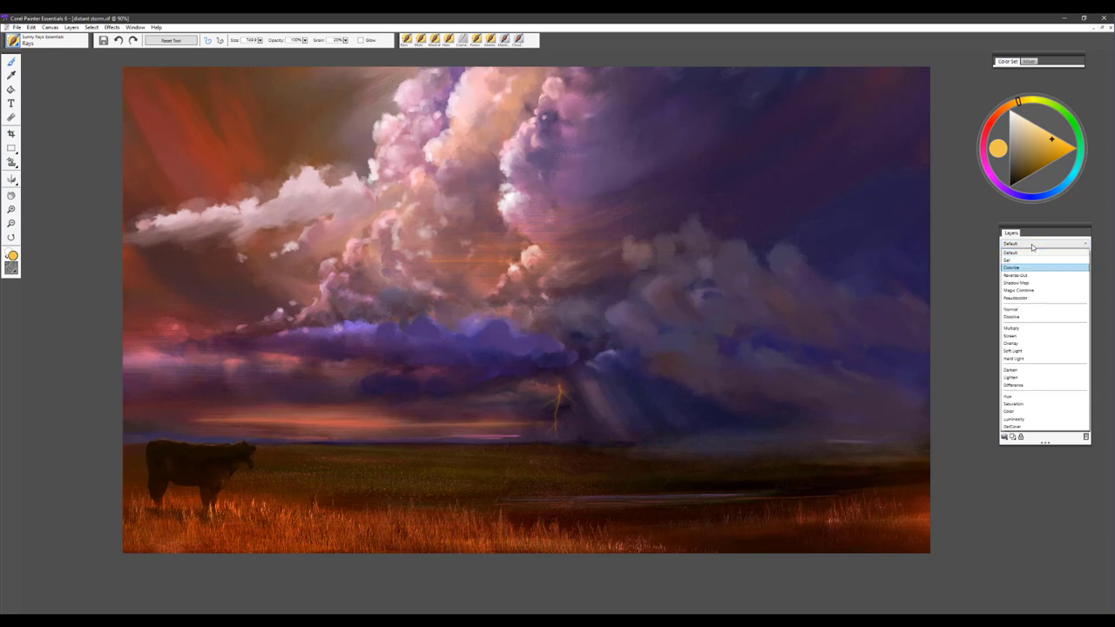
{"action": "left_click", "coordinate": [1018, 344]}
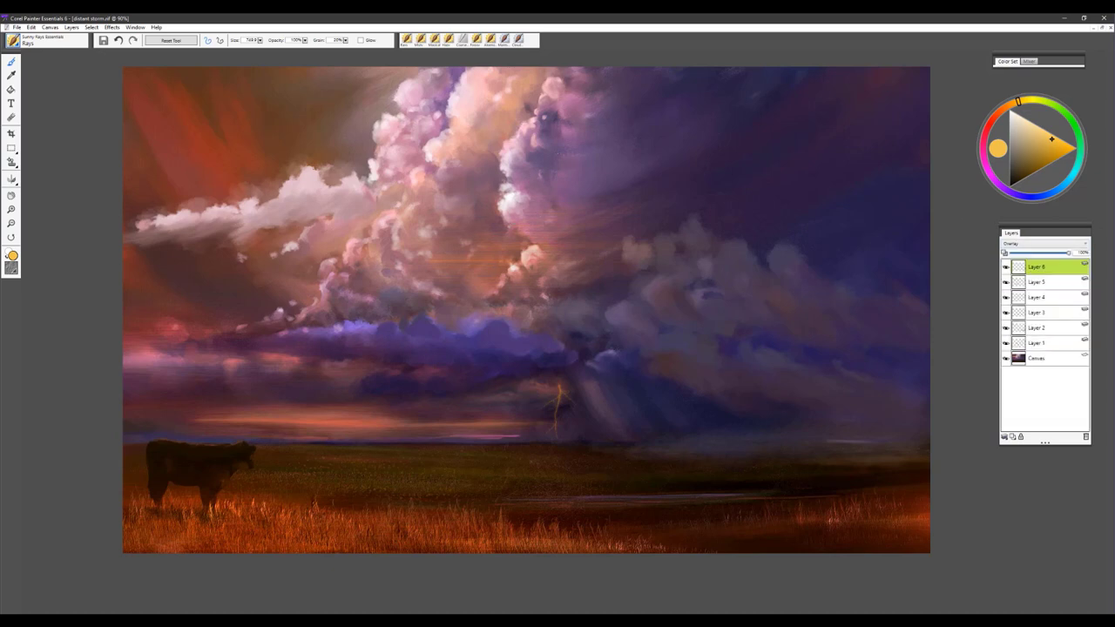
{"action": "mouse_move", "coordinate": [510, 228]}
{"action": "left_mouse_down"}
{"action": "mouse_move", "coordinate": [331, 523]}
{"action": "mouse_move", "coordinate": [366, 453]}
{"action": "mouse_move", "coordinate": [297, 548]}
{"action": "left_mouse_up"}
{"action": "left_click_drag", "start_coordinate": [357, 318], "coordinate": [209, 550]}
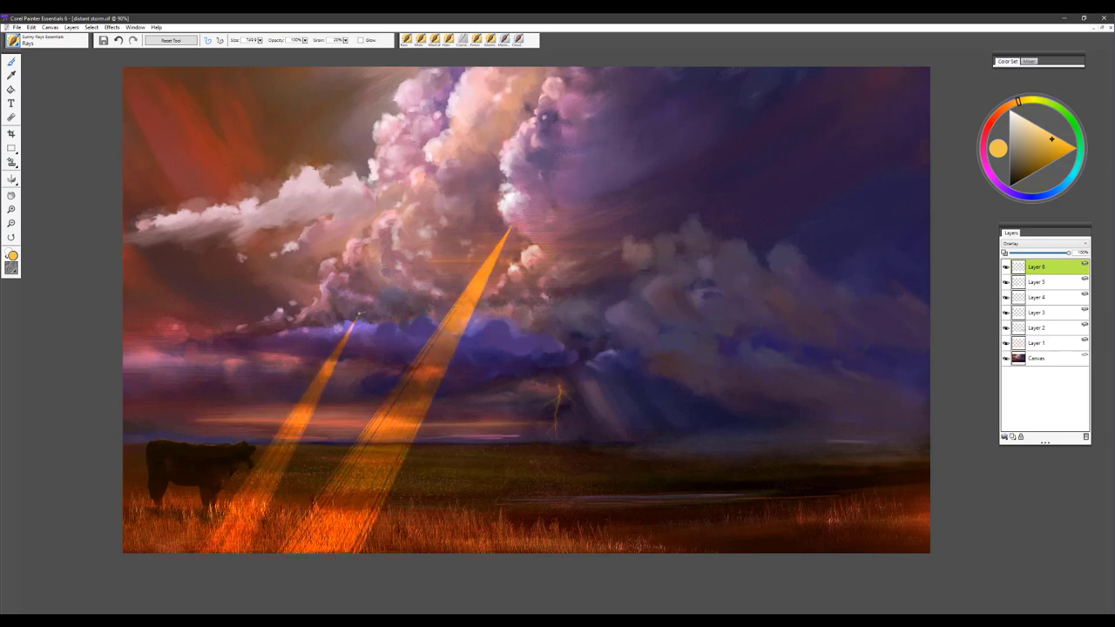
{"action": "left_click_drag", "start_coordinate": [270, 462], "coordinate": [217, 551]}
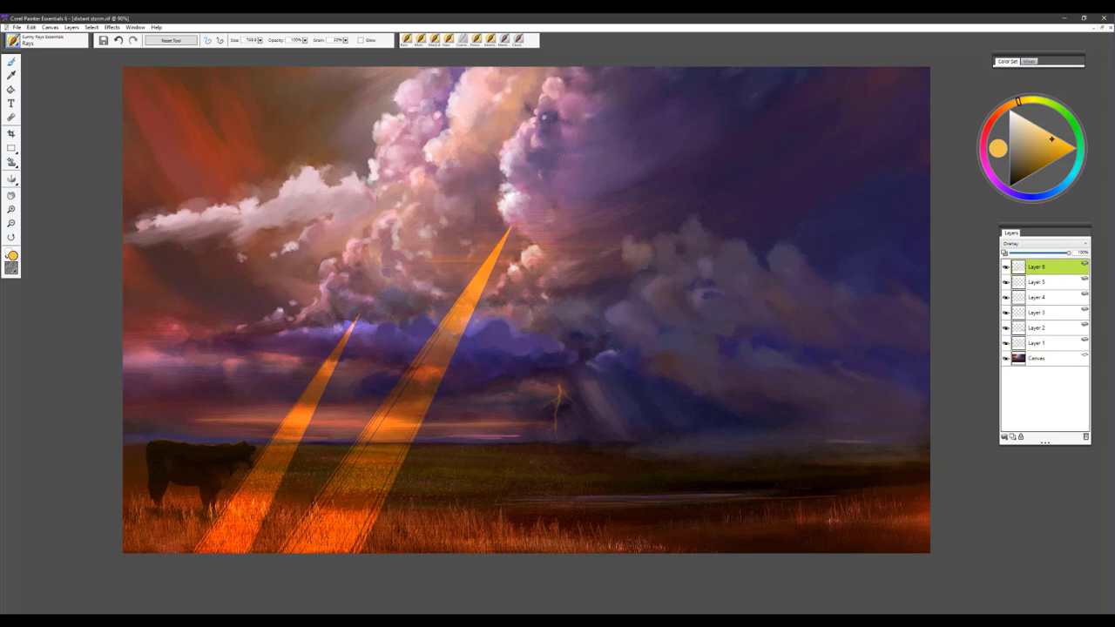
{"action": "left_click_drag", "start_coordinate": [532, 85], "coordinate": [252, 551]}
{"action": "left_click_drag", "start_coordinate": [475, 205], "coordinate": [252, 550]}
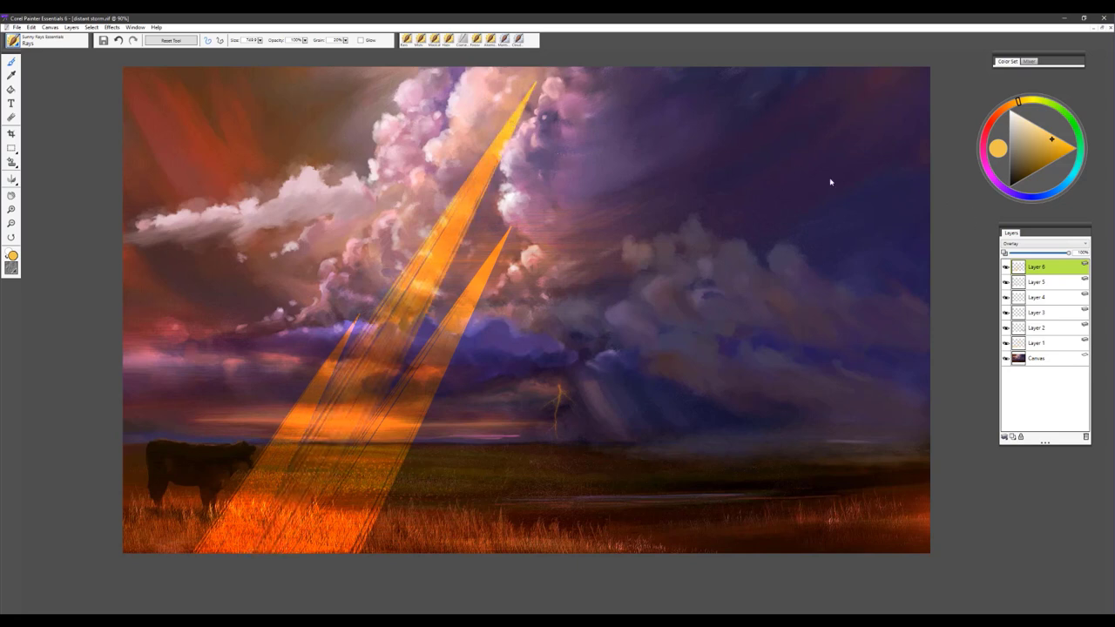
Lower the rays layer opacity to about 30% and add two more rays through the clouds
{"action": "left_click_drag", "start_coordinate": [1060, 254], "coordinate": [1033, 258]}
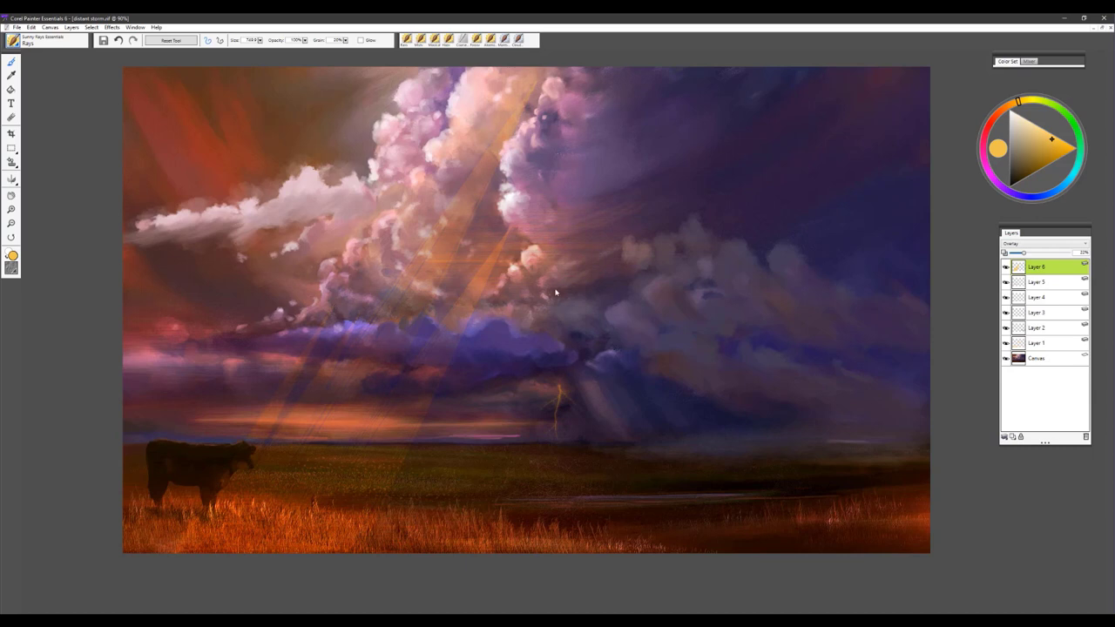
{"action": "left_click_drag", "start_coordinate": [1020, 255], "coordinate": [1030, 257]}
{"action": "left_click_drag", "start_coordinate": [205, 364], "coordinate": [261, 288]}
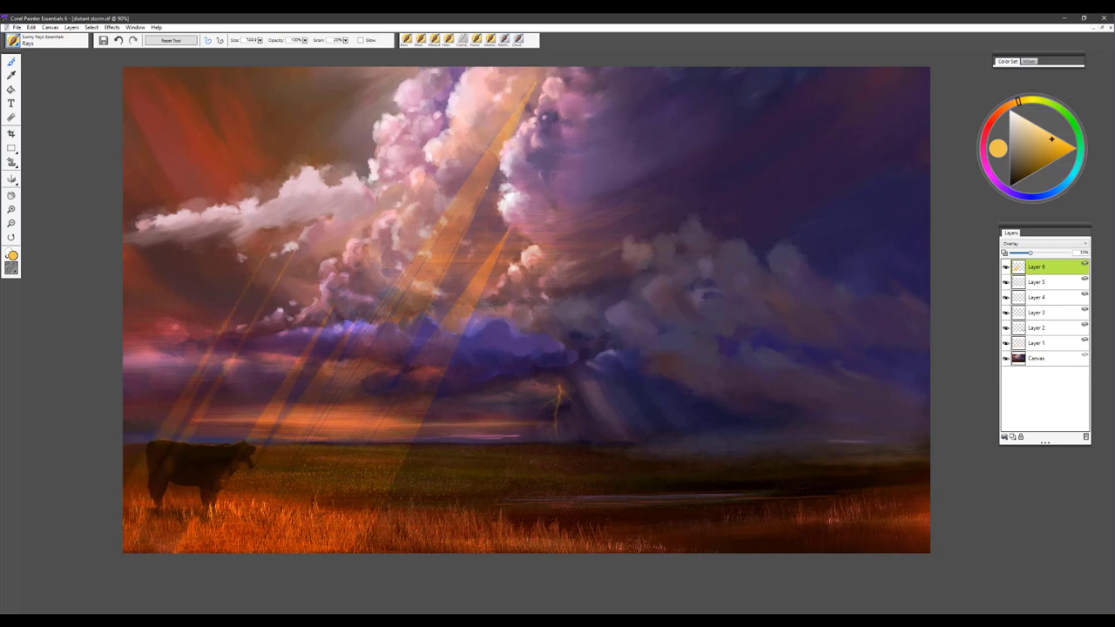
{"action": "left_click_drag", "start_coordinate": [488, 208], "coordinate": [484, 212]}
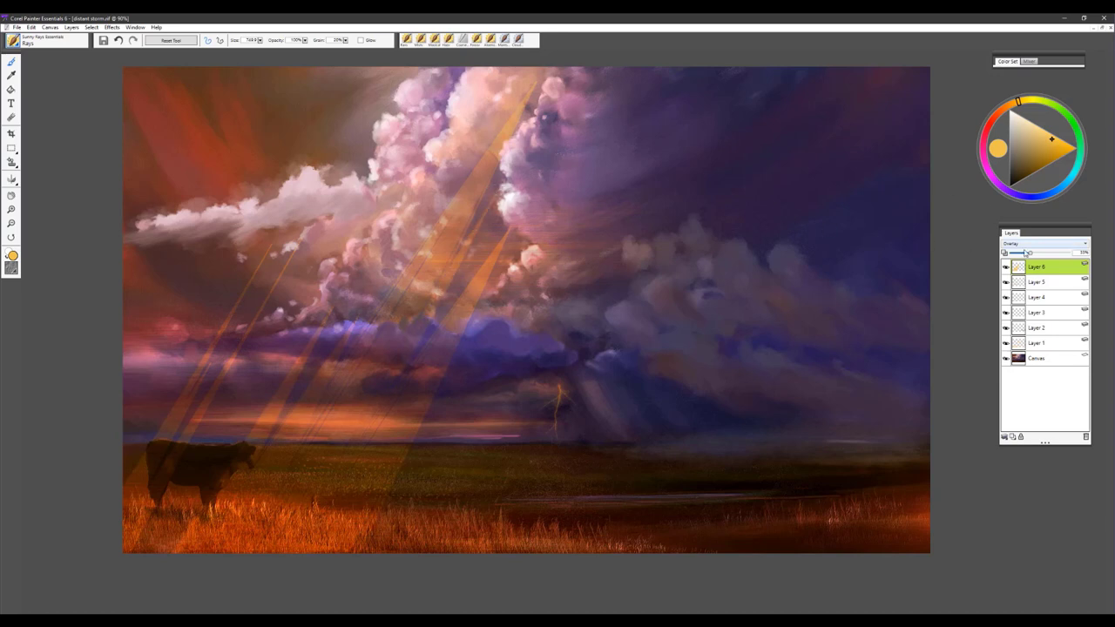
{"action": "left_click_drag", "start_coordinate": [1028, 253], "coordinate": [1032, 253]}
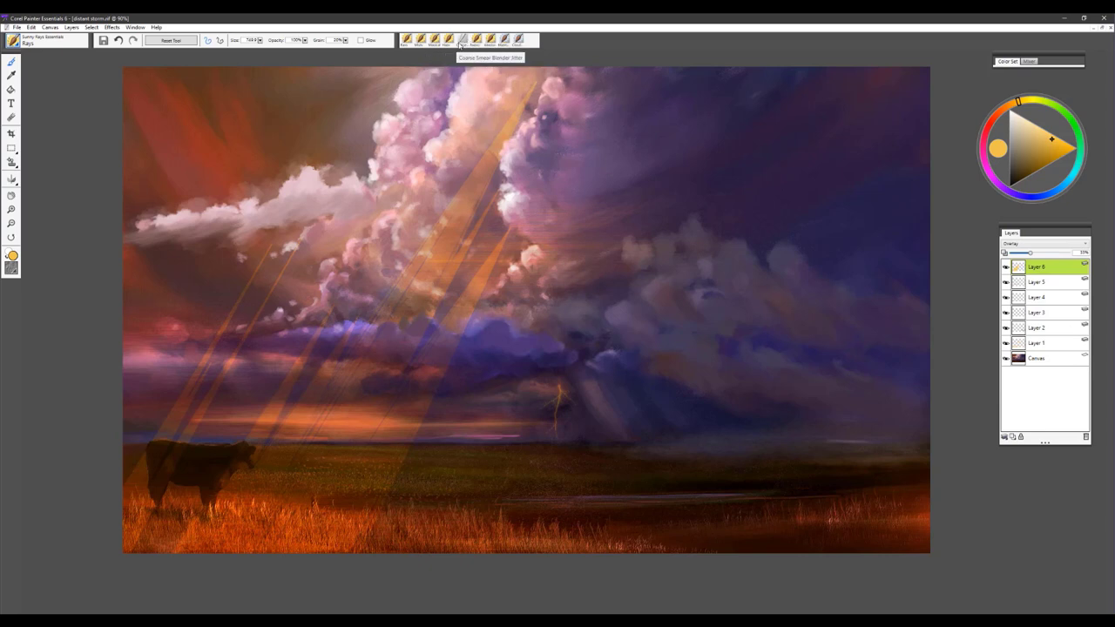
Smear the beams and dark cloud base with an enlarged Coarse Smear Blender Jitter, then fade Layer 6 to 17%
{"action": "left_click", "coordinate": [463, 40]}
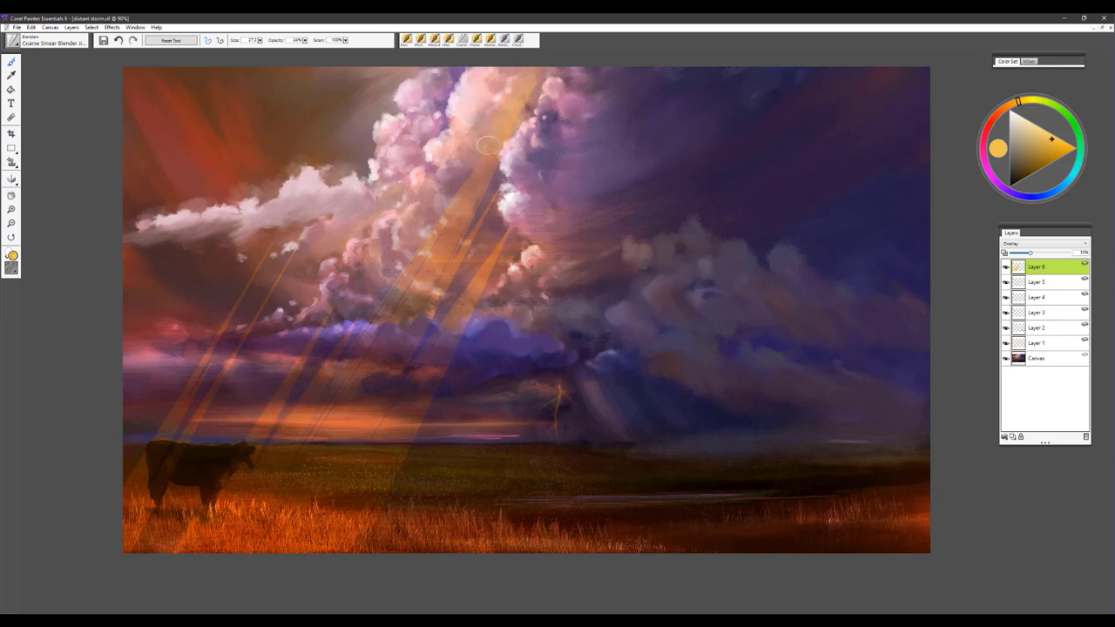
{"action": "mouse_move", "coordinate": [525, 220]}
{"action": "left_mouse_down"}
{"action": "mouse_move", "coordinate": [502, 182]}
{"action": "mouse_move", "coordinate": [475, 200]}
{"action": "left_mouse_up"}
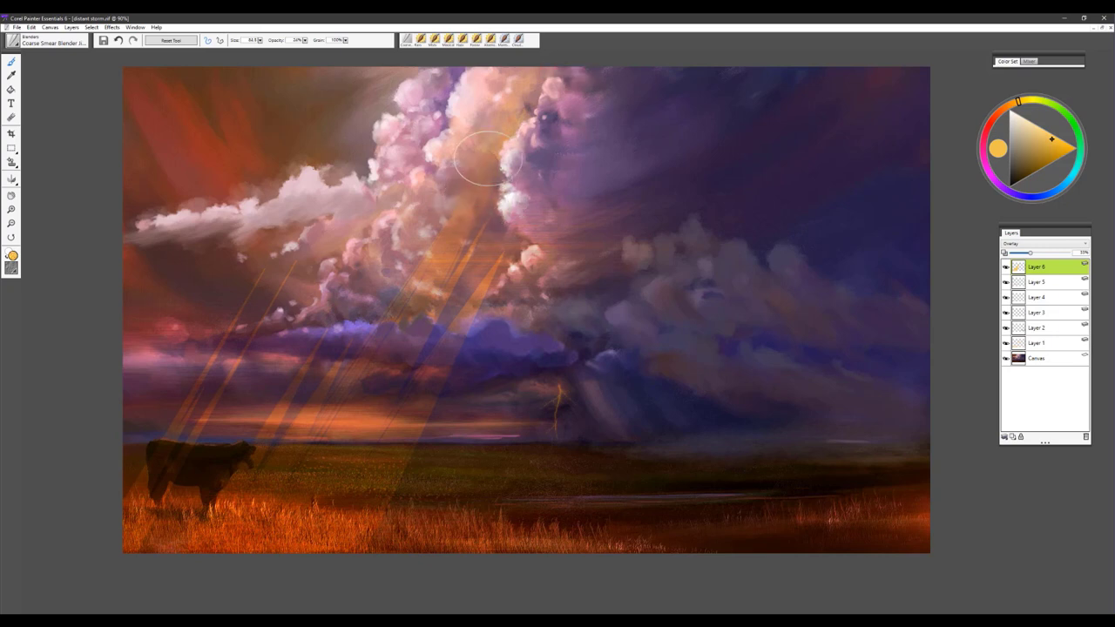
{"action": "mouse_move", "coordinate": [499, 146]}
{"action": "left_mouse_down"}
{"action": "mouse_move", "coordinate": [473, 172]}
{"action": "mouse_move", "coordinate": [458, 233]}
{"action": "mouse_move", "coordinate": [494, 261]}
{"action": "mouse_move", "coordinate": [436, 308]}
{"action": "mouse_move", "coordinate": [475, 283]}
{"action": "mouse_move", "coordinate": [421, 361]}
{"action": "mouse_move", "coordinate": [550, 198]}
{"action": "mouse_move", "coordinate": [414, 346]}
{"action": "mouse_move", "coordinate": [508, 215]}
{"action": "mouse_move", "coordinate": [395, 315]}
{"action": "mouse_move", "coordinate": [419, 272]}
{"action": "mouse_move", "coordinate": [332, 332]}
{"action": "mouse_move", "coordinate": [352, 294]}
{"action": "mouse_move", "coordinate": [329, 339]}
{"action": "mouse_move", "coordinate": [341, 339]}
{"action": "mouse_move", "coordinate": [357, 287]}
{"action": "mouse_move", "coordinate": [283, 297]}
{"action": "mouse_move", "coordinate": [290, 283]}
{"action": "mouse_move", "coordinate": [265, 279]}
{"action": "mouse_move", "coordinate": [243, 343]}
{"action": "mouse_move", "coordinate": [230, 313]}
{"action": "mouse_move", "coordinate": [432, 247]}
{"action": "mouse_move", "coordinate": [474, 286]}
{"action": "mouse_move", "coordinate": [467, 225]}
{"action": "mouse_move", "coordinate": [541, 119]}
{"action": "mouse_move", "coordinate": [329, 287]}
{"action": "mouse_move", "coordinate": [298, 368]}
{"action": "mouse_move", "coordinate": [335, 279]}
{"action": "mouse_move", "coordinate": [239, 335]}
{"action": "mouse_move", "coordinate": [318, 209]}
{"action": "mouse_move", "coordinate": [218, 340]}
{"action": "mouse_move", "coordinate": [324, 218]}
{"action": "mouse_move", "coordinate": [234, 347]}
{"action": "mouse_move", "coordinate": [244, 300]}
{"action": "mouse_move", "coordinate": [309, 212]}
{"action": "mouse_move", "coordinate": [346, 274]}
{"action": "mouse_move", "coordinate": [359, 329]}
{"action": "mouse_move", "coordinate": [392, 276]}
{"action": "mouse_move", "coordinate": [438, 360]}
{"action": "mouse_move", "coordinate": [459, 291]}
{"action": "mouse_move", "coordinate": [323, 319]}
{"action": "mouse_move", "coordinate": [317, 299]}
{"action": "mouse_move", "coordinate": [343, 268]}
{"action": "mouse_move", "coordinate": [369, 261]}
{"action": "mouse_move", "coordinate": [283, 329]}
{"action": "mouse_move", "coordinate": [377, 207]}
{"action": "mouse_move", "coordinate": [397, 246]}
{"action": "mouse_move", "coordinate": [431, 240]}
{"action": "mouse_move", "coordinate": [440, 199]}
{"action": "mouse_move", "coordinate": [419, 198]}
{"action": "mouse_move", "coordinate": [485, 68]}
{"action": "mouse_move", "coordinate": [401, 212]}
{"action": "mouse_move", "coordinate": [442, 138]}
{"action": "mouse_move", "coordinate": [368, 222]}
{"action": "left_mouse_up"}
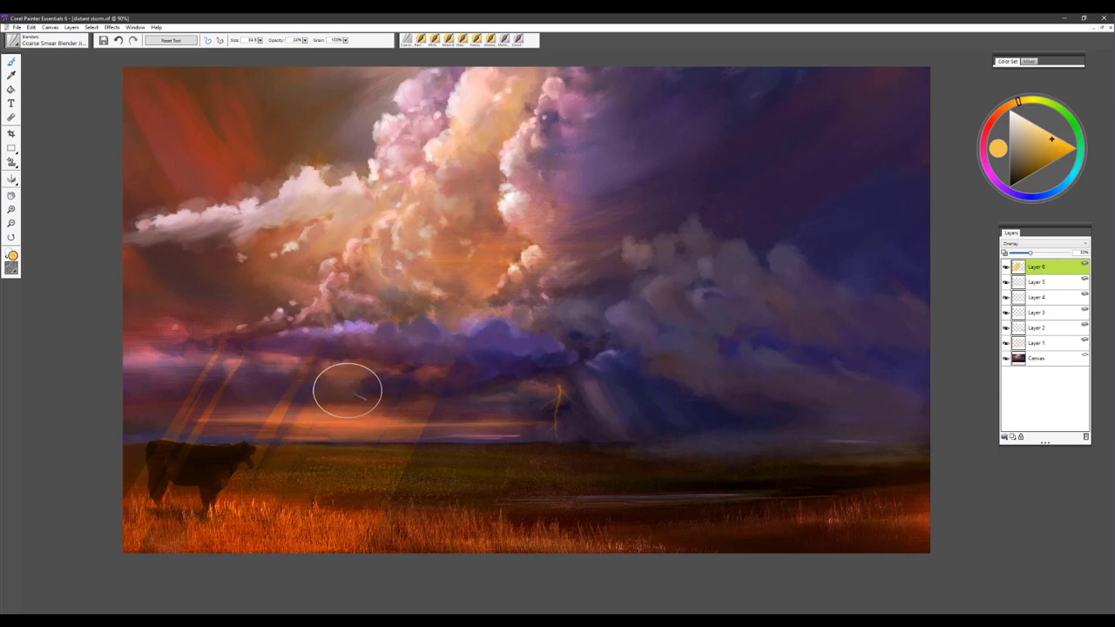
{"action": "left_click_drag", "start_coordinate": [462, 403], "coordinate": [444, 398]}
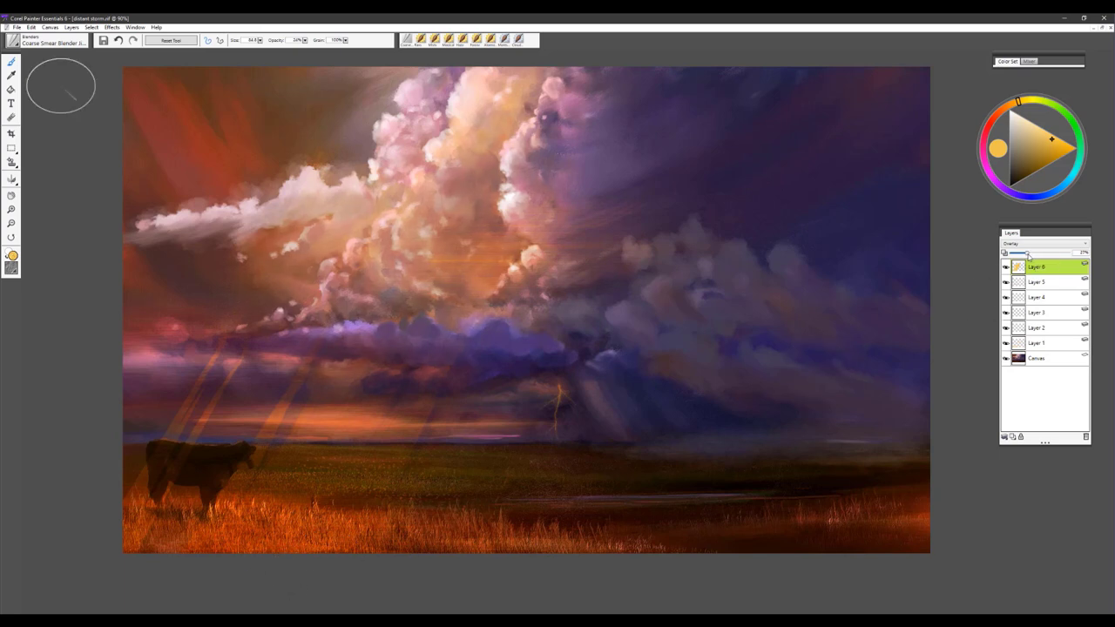
{"action": "left_click_drag", "start_coordinate": [1031, 255], "coordinate": [1021, 253]}
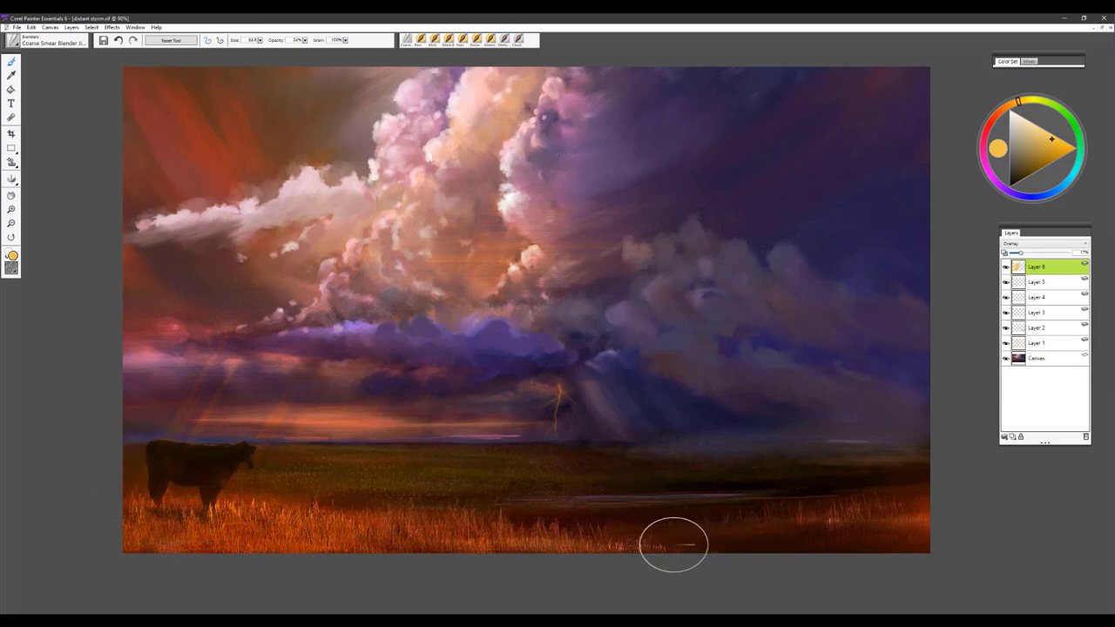
Load the Sunny Rays Essentials Showers brush and add a new empty Layer 7
{"action": "left_click", "coordinate": [16, 43]}
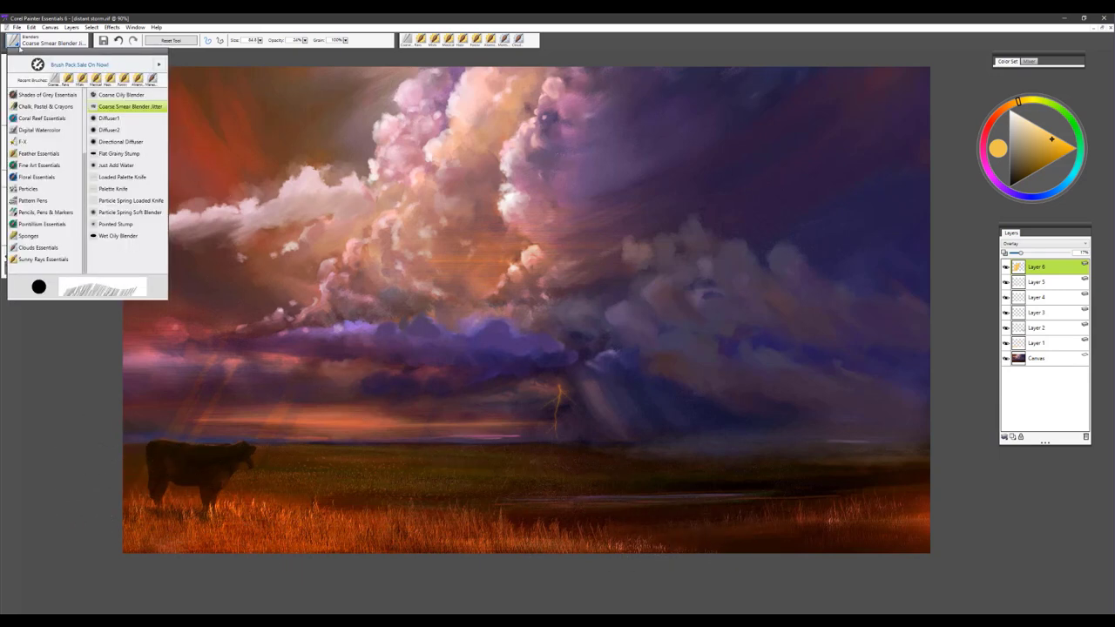
{"action": "left_click", "coordinate": [43, 258]}
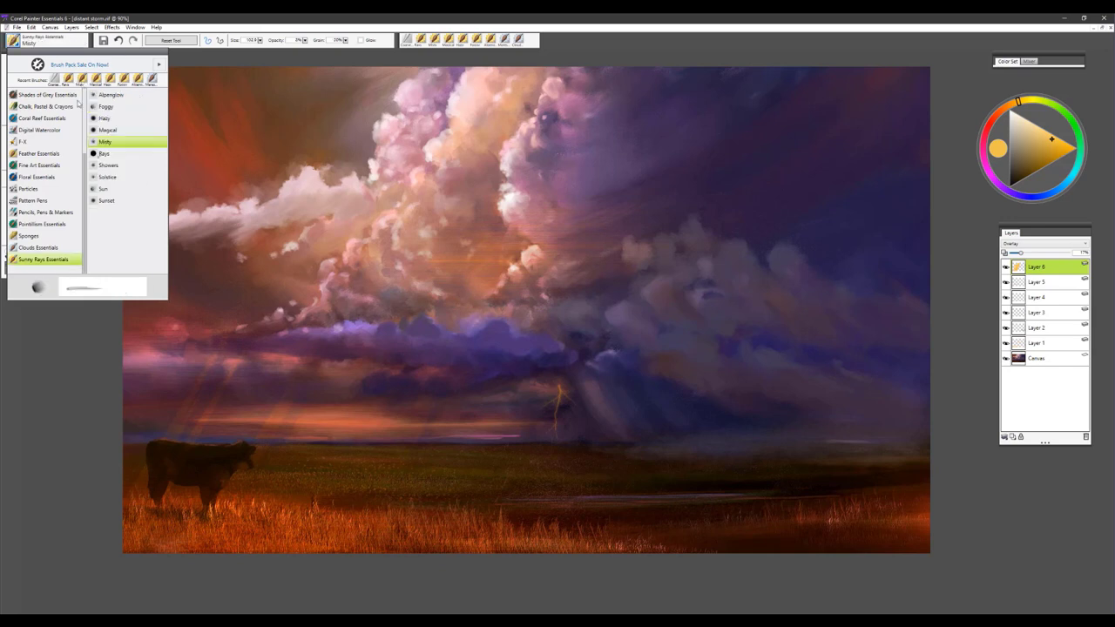
{"action": "left_click", "coordinate": [115, 166]}
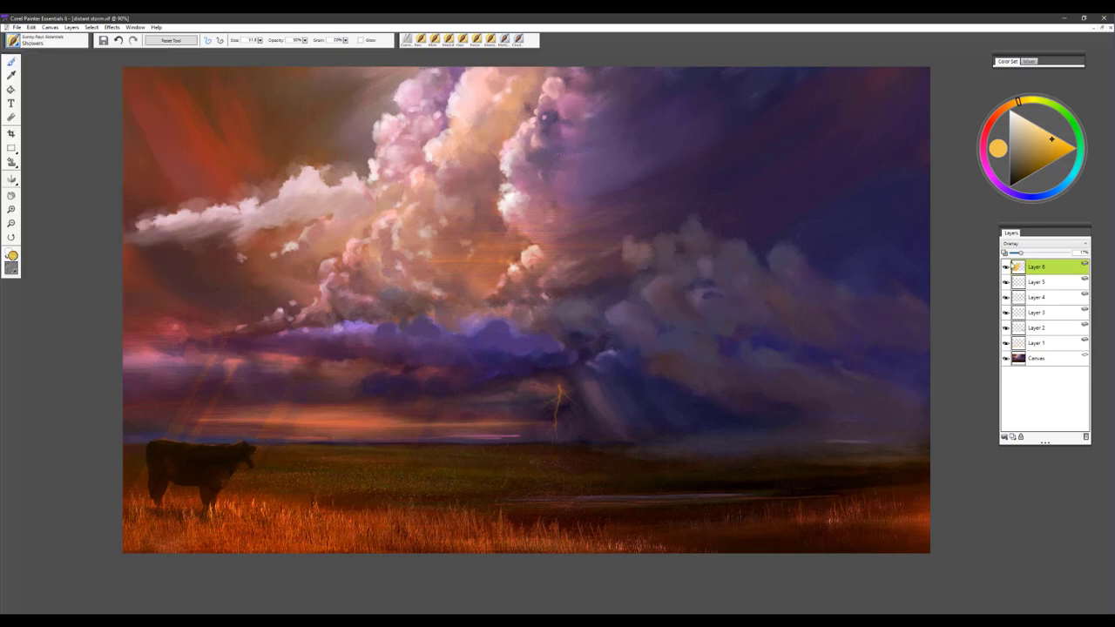
{"action": "left_click", "coordinate": [1012, 438]}
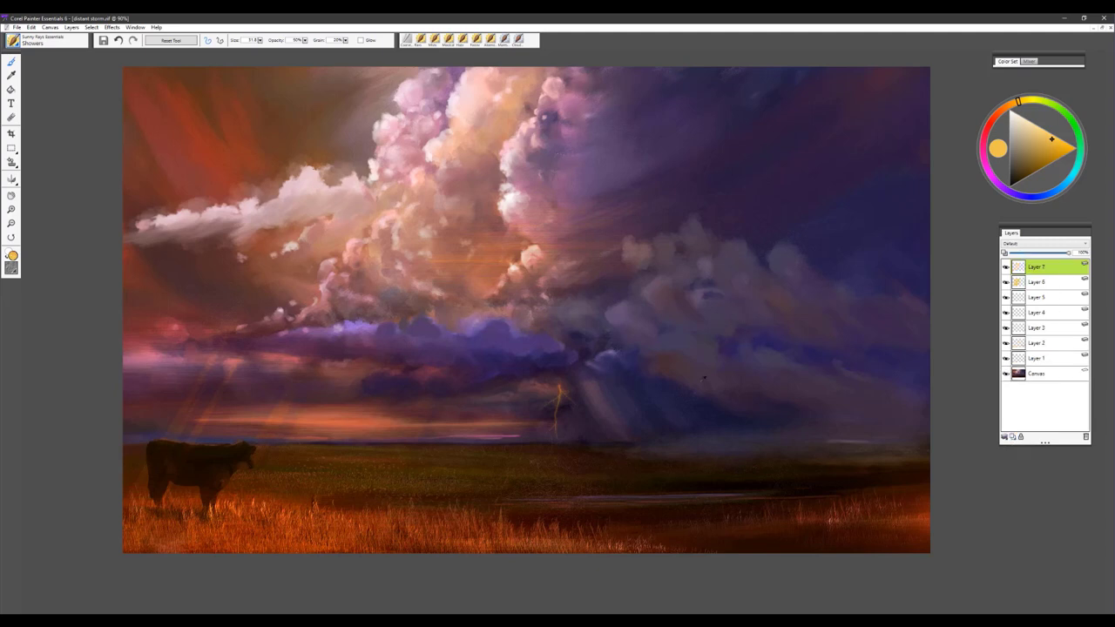
Set the paint colour to a light purple-grey, undoing a stray streak
{"action": "left_click", "coordinate": [704, 377], "text": "alt"}
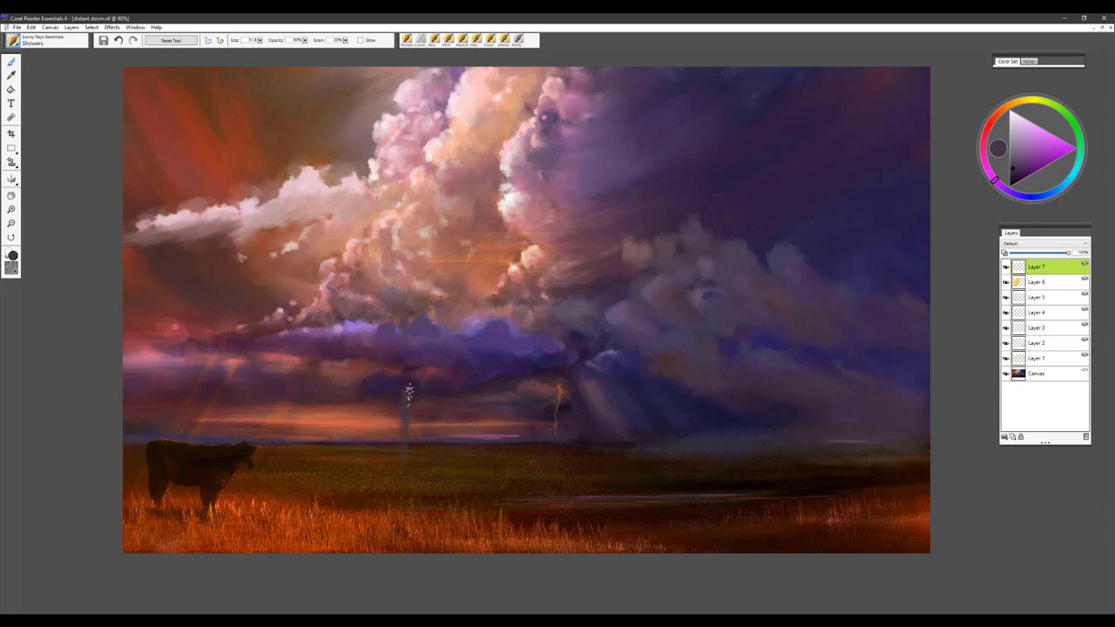
{"action": "key", "text": "ctrl+z"}
{"action": "left_click", "coordinate": [695, 280], "text": "alt"}
{"action": "left_click", "coordinate": [1021, 143]}
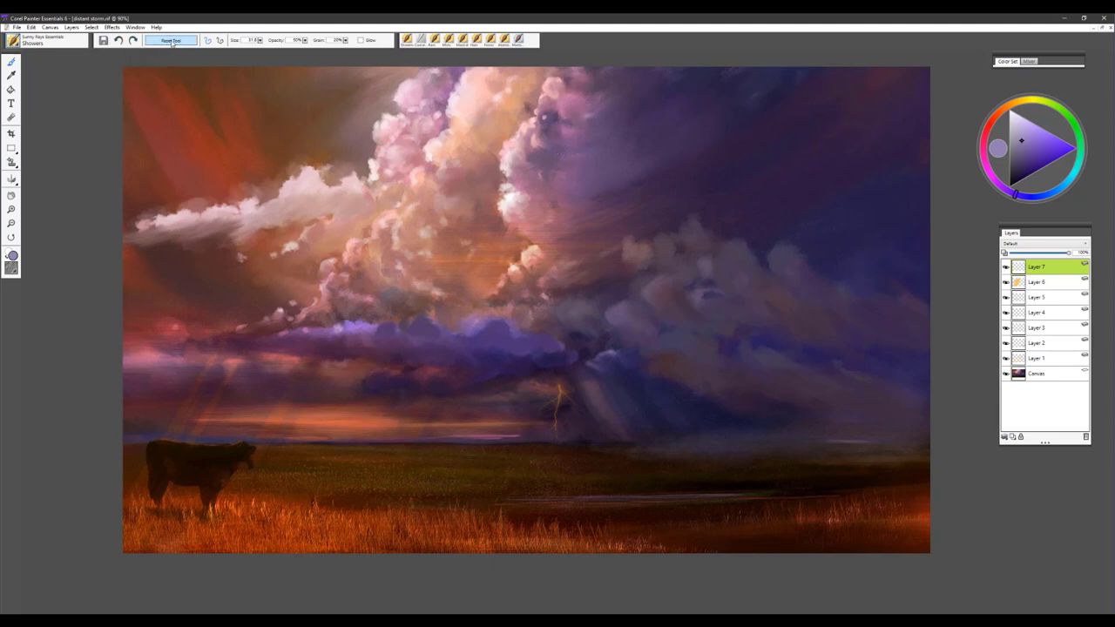
Paint faint Showers rain streaks at 12% brush opacity below the purple cloud, then lower Layer 7's opacity
{"action": "left_click", "coordinate": [305, 40]}
{"action": "key", "text": "Escape"}
{"action": "left_click_drag", "start_coordinate": [433, 375], "coordinate": [539, 369]}
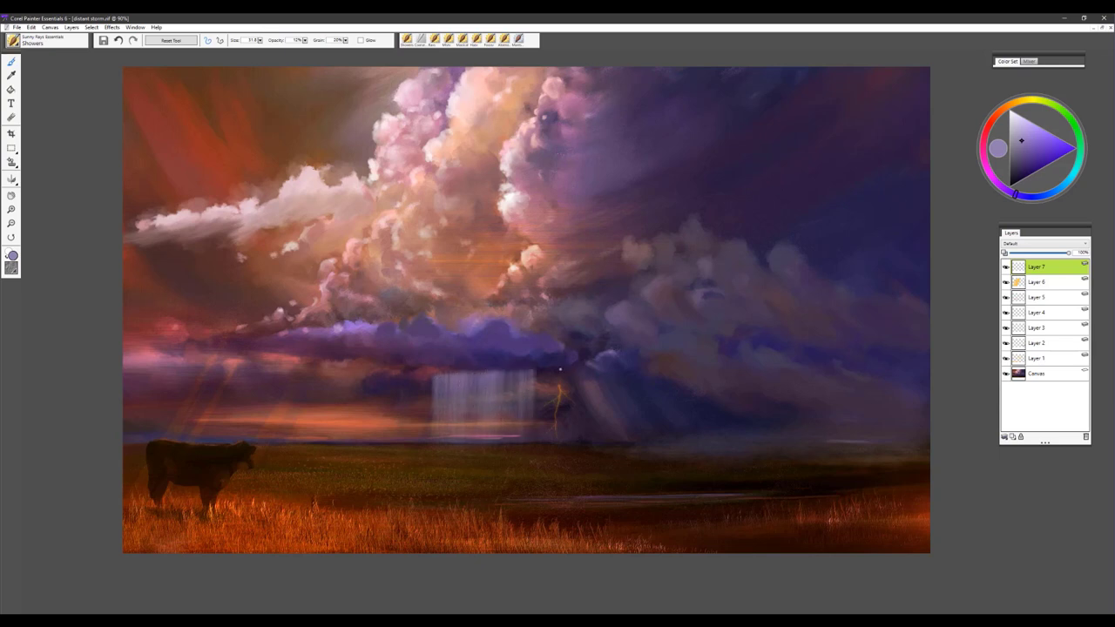
{"action": "left_click_drag", "start_coordinate": [447, 363], "coordinate": [482, 359]}
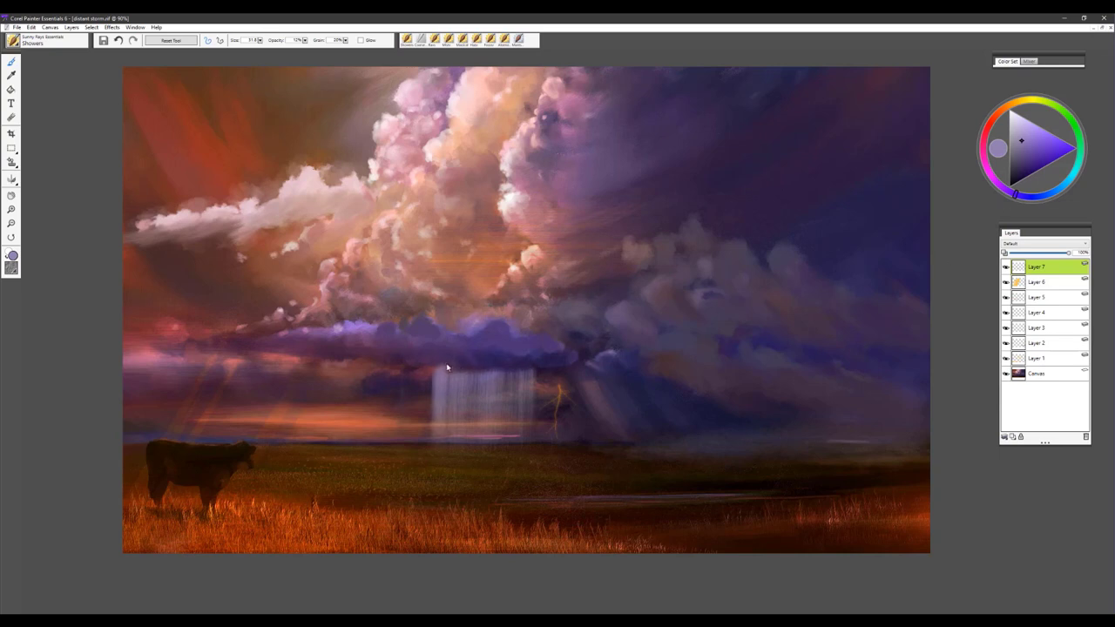
{"action": "left_click_drag", "start_coordinate": [1063, 255], "coordinate": [1048, 256]}
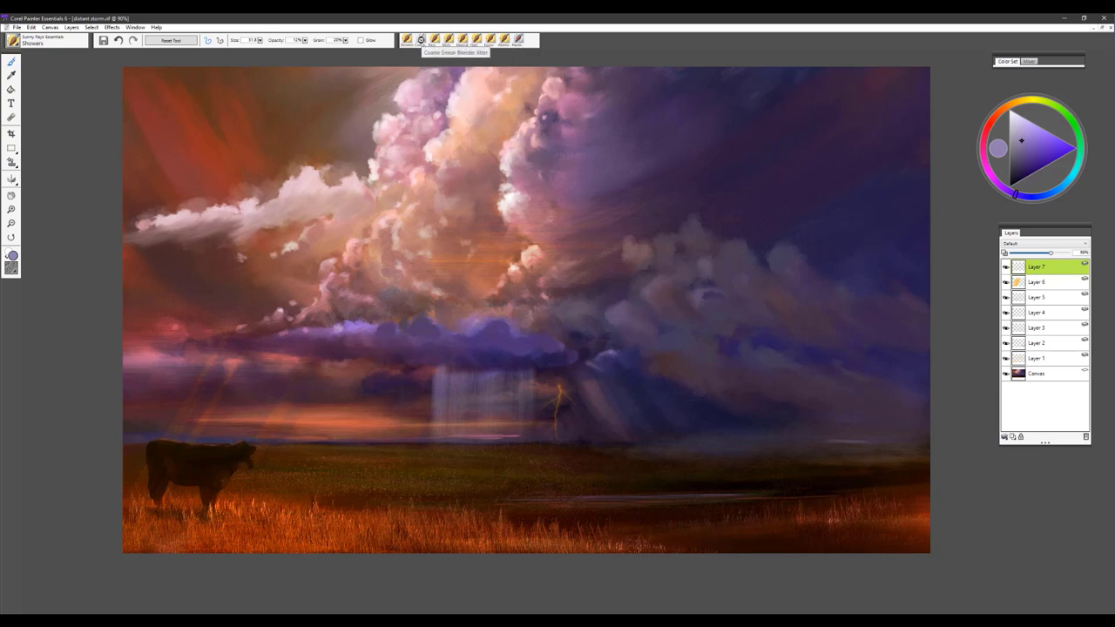
Blend the rain curtain into the cloud base above it with the Blenders Diffuser2 brush
{"action": "left_click", "coordinate": [421, 40]}
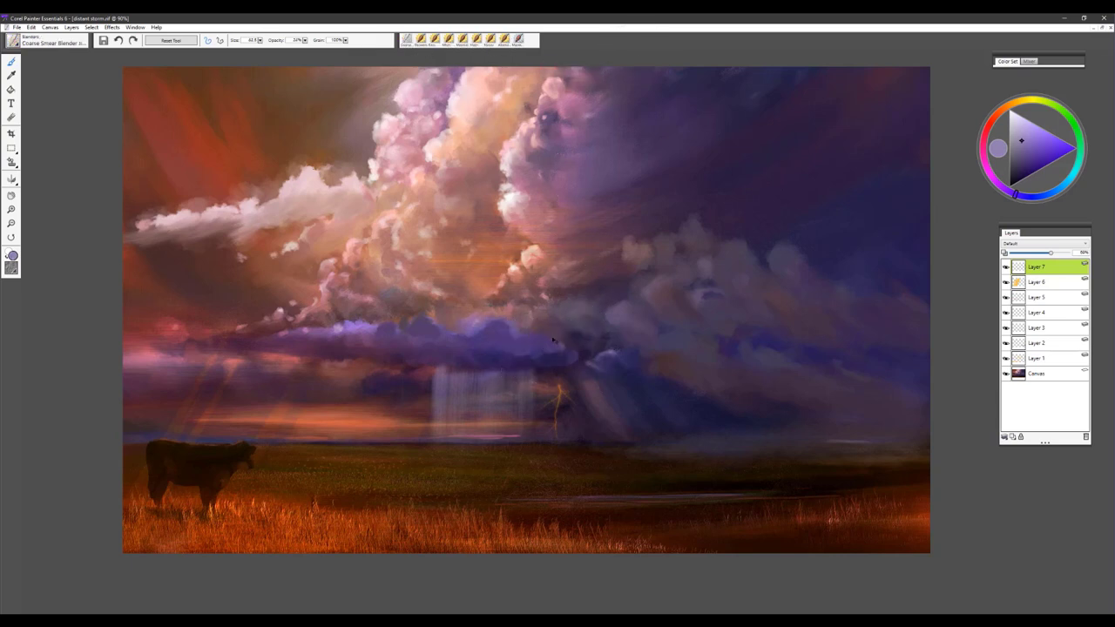
{"action": "left_click", "coordinate": [13, 40]}
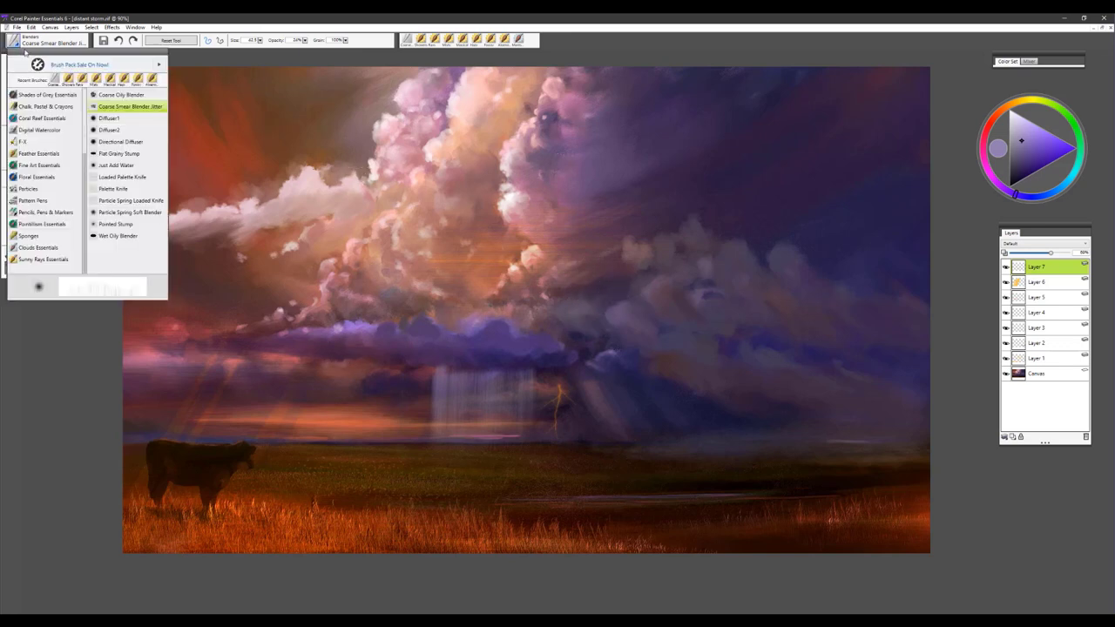
{"action": "left_click", "coordinate": [108, 130]}
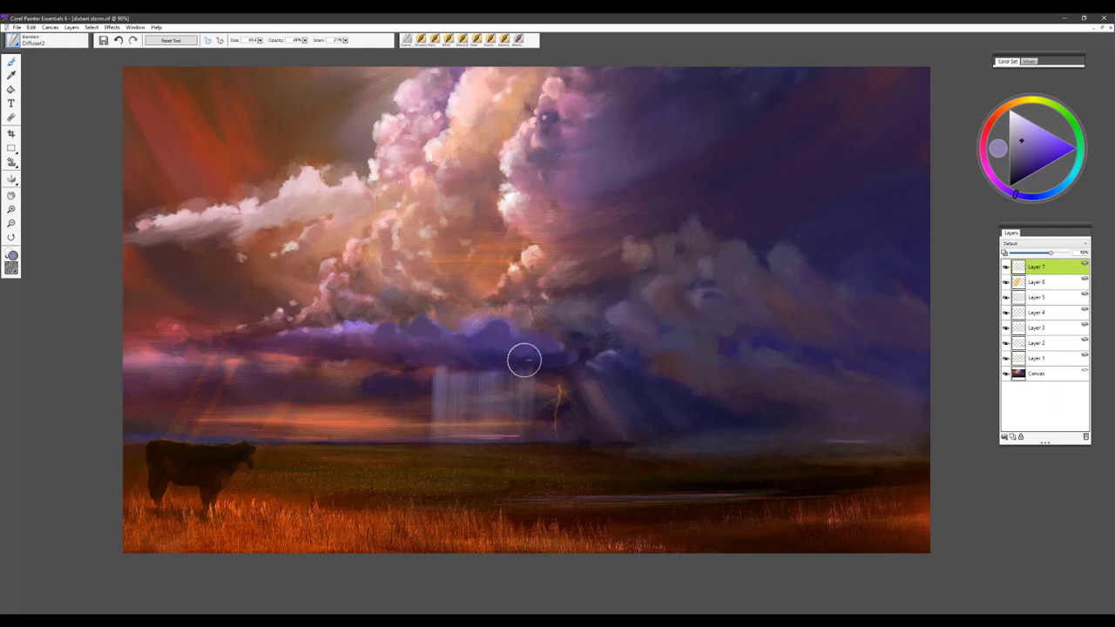
{"action": "mouse_move", "coordinate": [481, 362]}
{"action": "left_mouse_down"}
{"action": "mouse_move", "coordinate": [455, 374]}
{"action": "mouse_move", "coordinate": [428, 359]}
{"action": "mouse_move", "coordinate": [487, 361]}
{"action": "mouse_move", "coordinate": [514, 380]}
{"action": "left_mouse_up"}
Select the Sunny Rays Solstice brush and test a couple of ray strokes, then undo them
{"action": "left_click", "coordinate": [13, 39]}
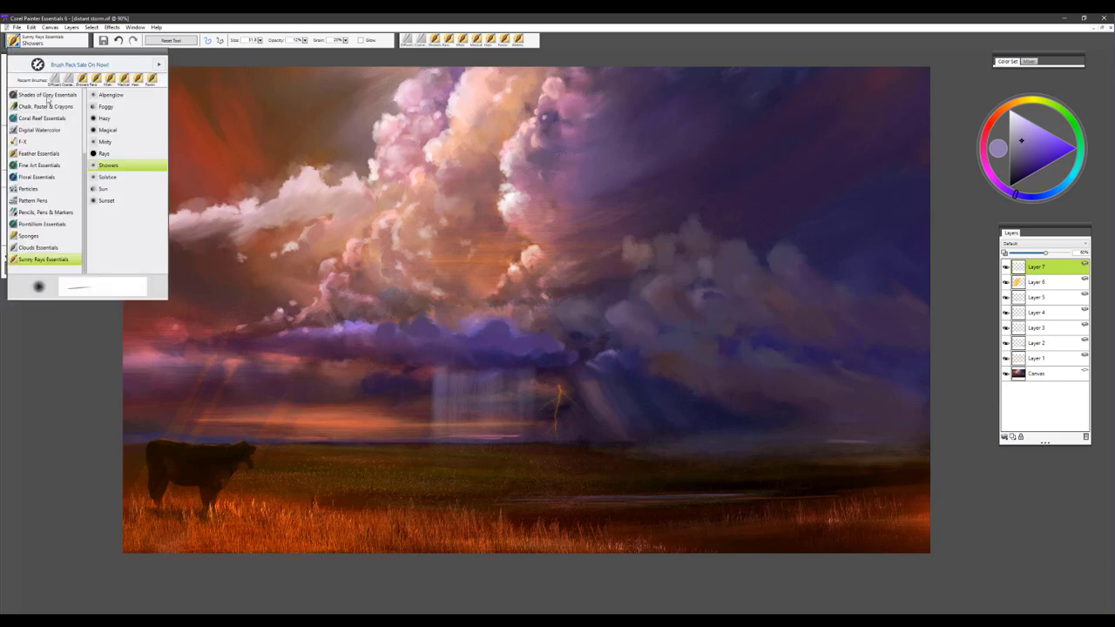
{"action": "left_click", "coordinate": [108, 178]}
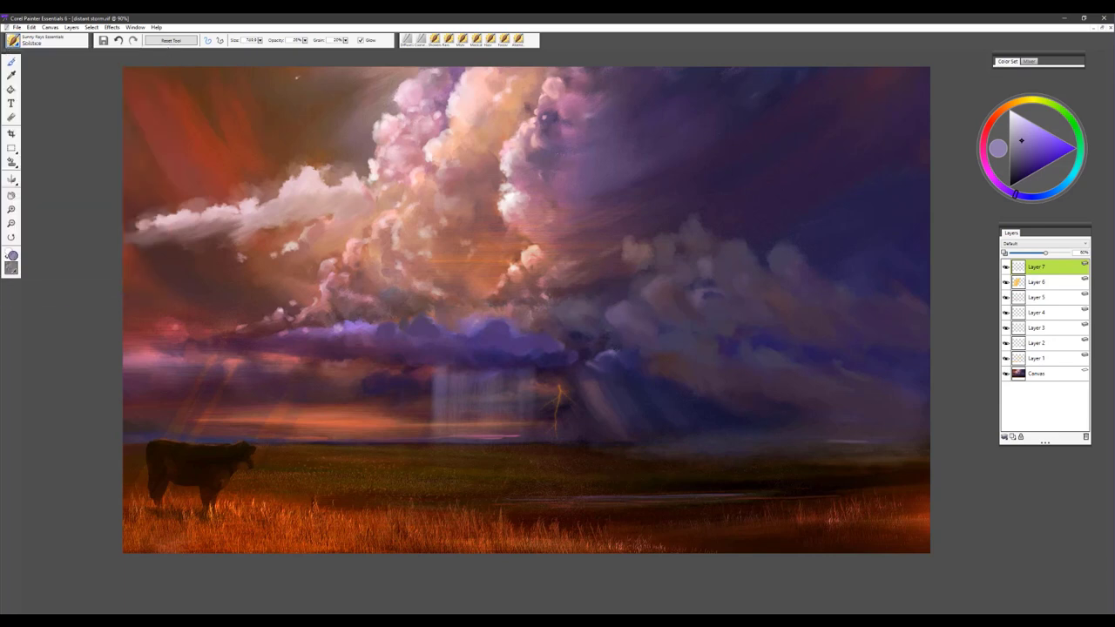
{"action": "left_click_drag", "start_coordinate": [296, 78], "coordinate": [245, 166]}
{"action": "left_click_drag", "start_coordinate": [325, 65], "coordinate": [260, 169]}
{"action": "key", "text": "ctrl+z"}
{"action": "key", "text": "ctrl+z"}
Add new Layer 8 and set the paint colour to golden orange
{"action": "left_click", "coordinate": [1004, 111]}
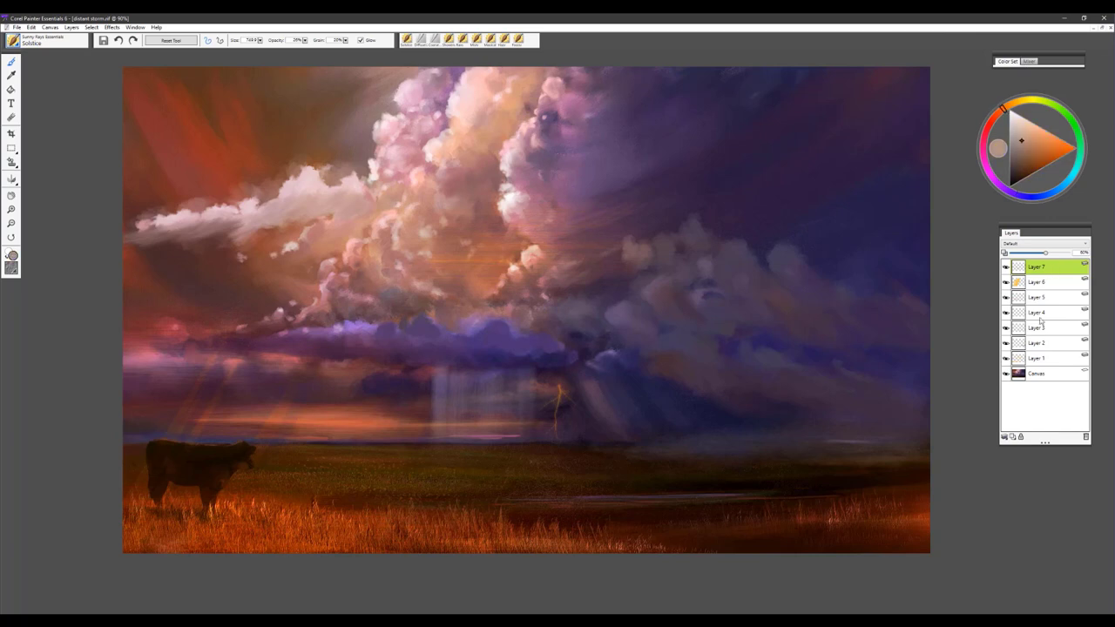
{"action": "left_click", "coordinate": [1013, 437]}
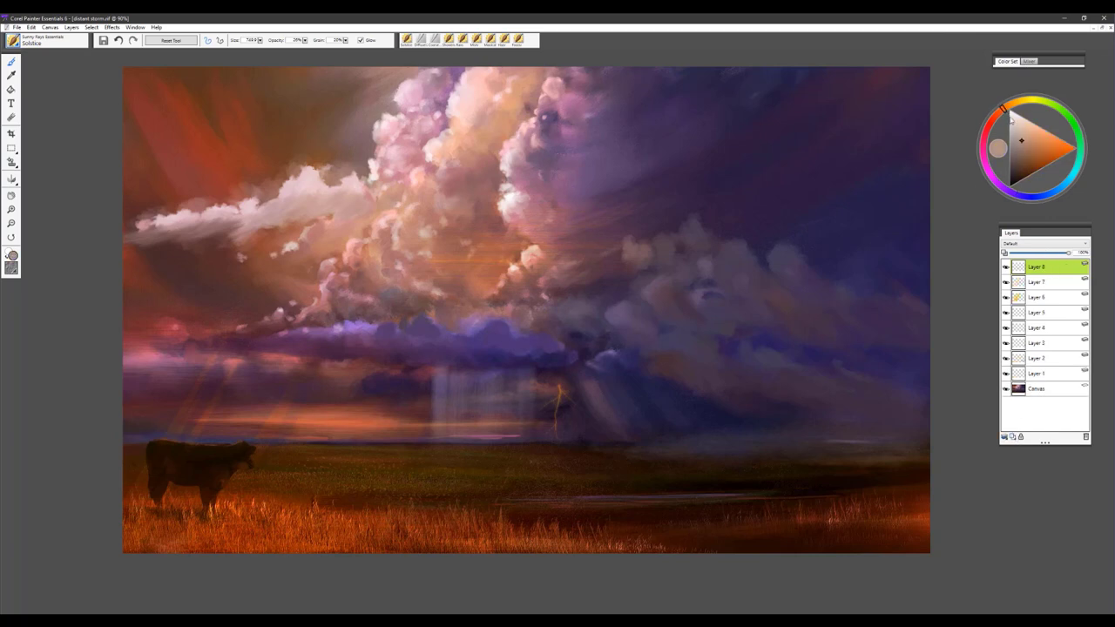
{"action": "left_click_drag", "start_coordinate": [1010, 114], "coordinate": [1020, 103]}
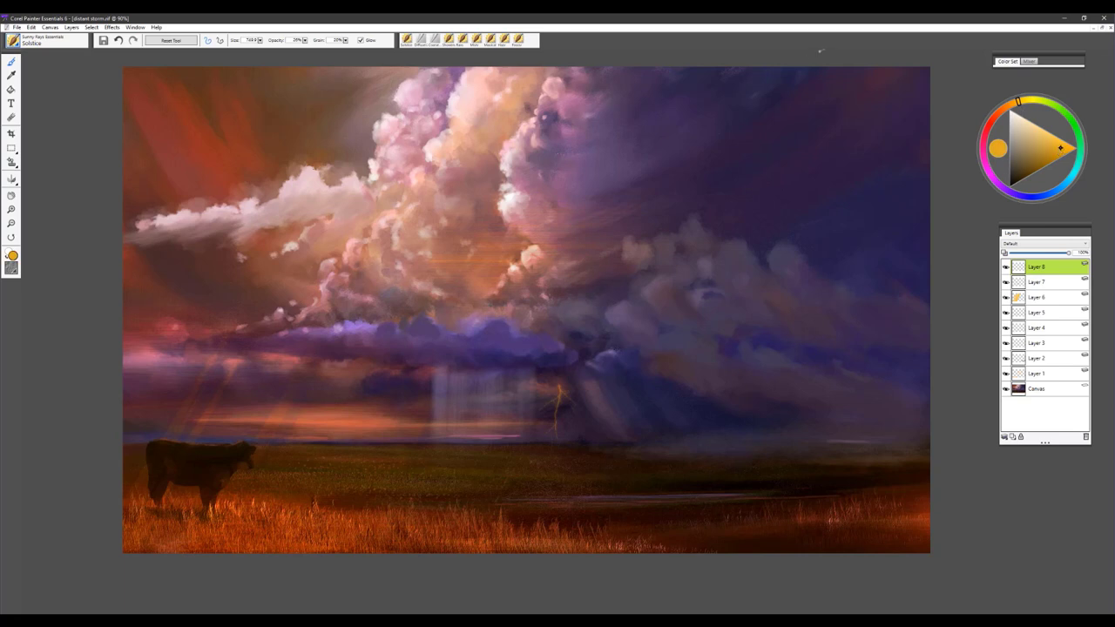
Paint three fans of golden rays slanting down from the top, then dim Layer 8's opacity
{"action": "left_click_drag", "start_coordinate": [821, 50], "coordinate": [824, 46]}
{"action": "left_click_drag", "start_coordinate": [718, 58], "coordinate": [719, 58]}
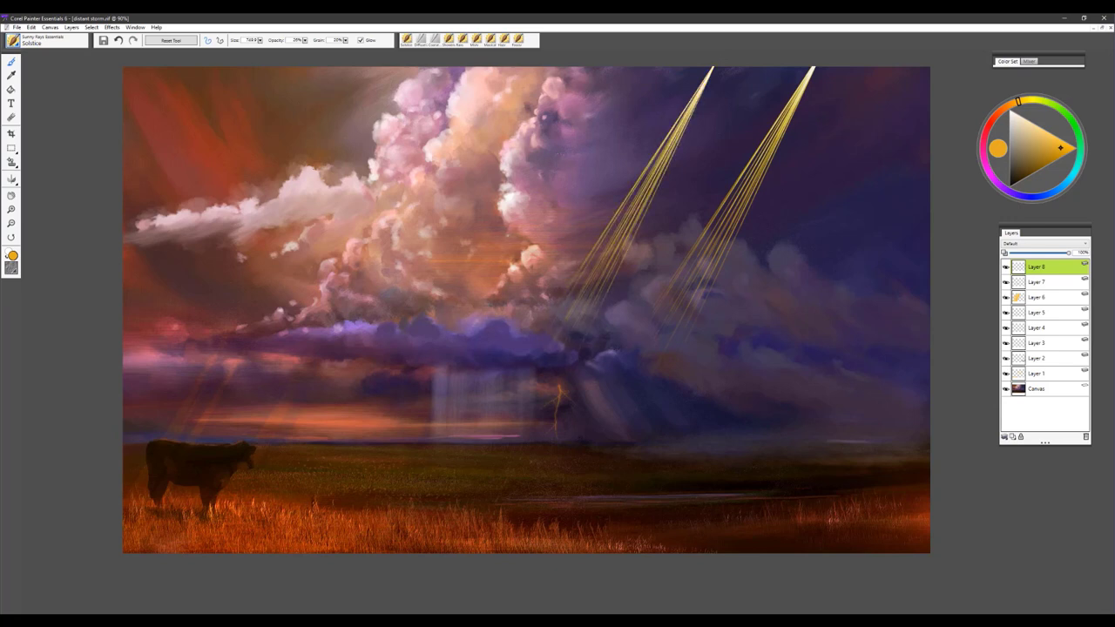
{"action": "left_click_drag", "start_coordinate": [514, 231], "coordinate": [514, 232]}
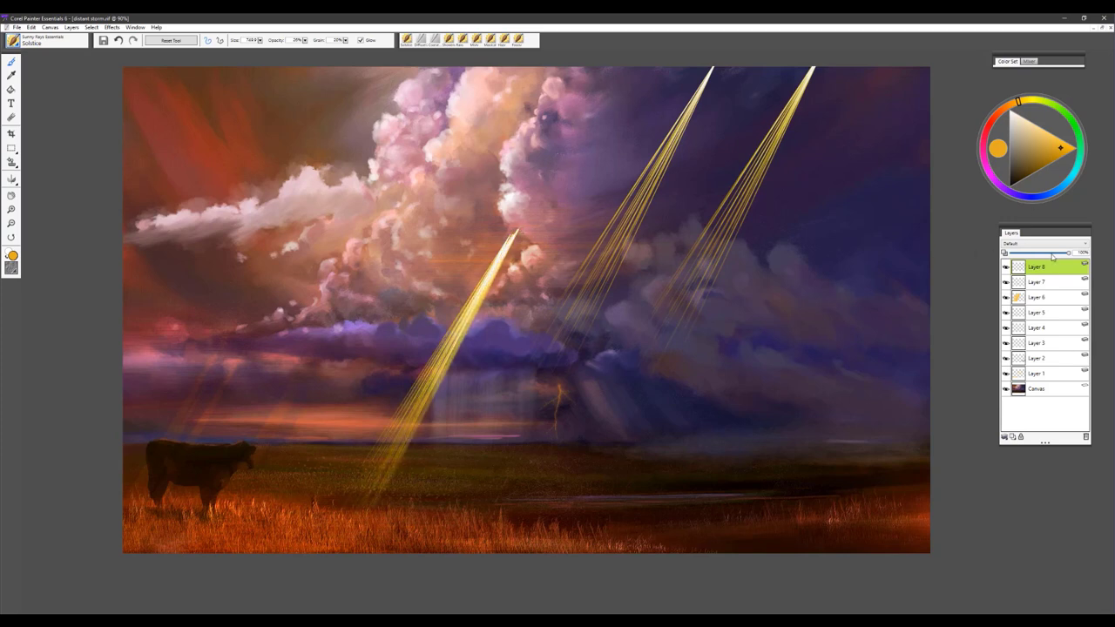
{"action": "left_click_drag", "start_coordinate": [1053, 255], "coordinate": [1050, 255]}
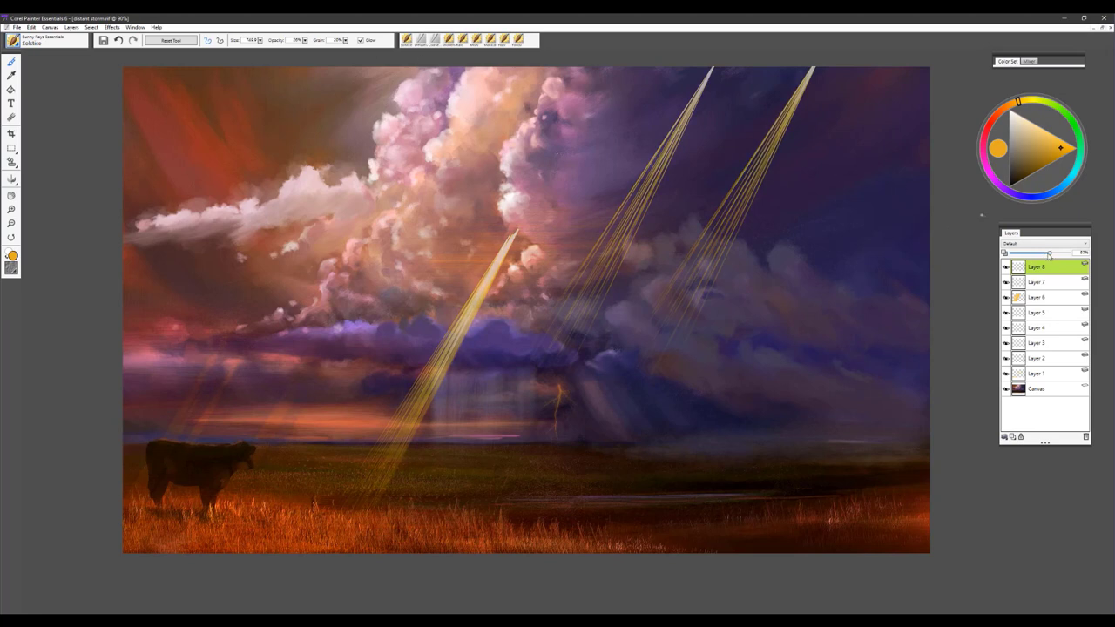
{"action": "left_click_drag", "start_coordinate": [1050, 253], "coordinate": [1034, 256]}
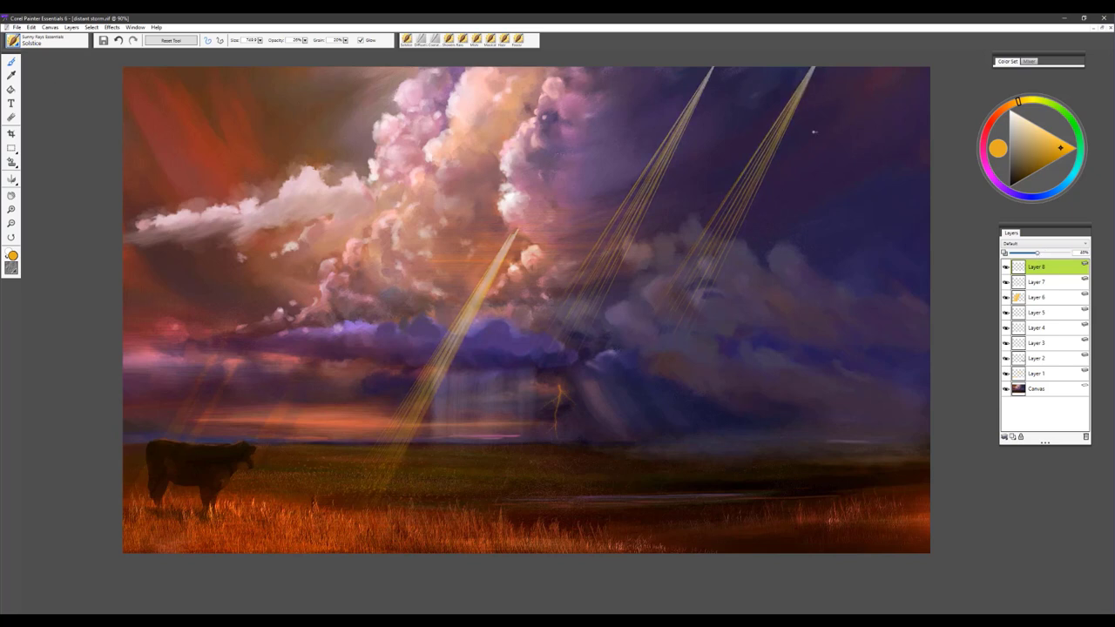
Soften the tops of the left, right and central golden rays into the clouds with Diffuser2
{"action": "left_click", "coordinate": [421, 39]}
{"action": "mouse_move", "coordinate": [684, 104]}
{"action": "left_mouse_down"}
{"action": "mouse_move", "coordinate": [676, 125]}
{"action": "mouse_move", "coordinate": [727, 49]}
{"action": "mouse_move", "coordinate": [618, 184]}
{"action": "mouse_move", "coordinate": [670, 153]}
{"action": "left_mouse_up"}
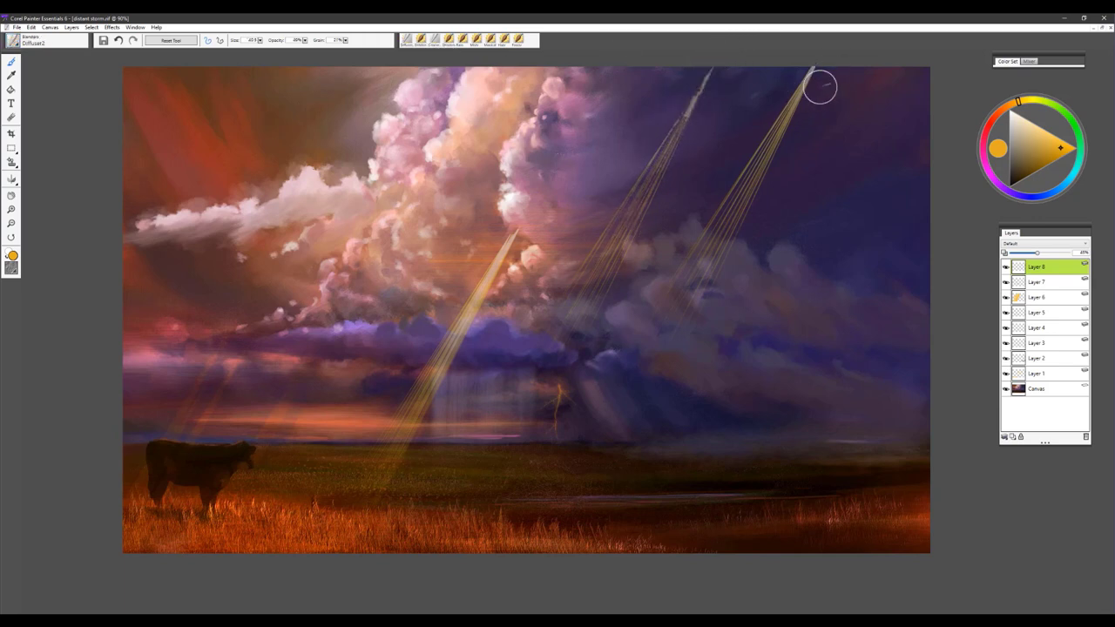
{"action": "mouse_move", "coordinate": [776, 152]}
{"action": "left_mouse_down"}
{"action": "mouse_move", "coordinate": [826, 55]}
{"action": "mouse_move", "coordinate": [748, 166]}
{"action": "mouse_move", "coordinate": [820, 58]}
{"action": "mouse_move", "coordinate": [810, 62]}
{"action": "mouse_move", "coordinate": [749, 164]}
{"action": "left_mouse_up"}
{"action": "mouse_move", "coordinate": [481, 255]}
{"action": "left_mouse_down"}
{"action": "mouse_move", "coordinate": [531, 216]}
{"action": "mouse_move", "coordinate": [479, 260]}
{"action": "left_mouse_up"}
{"action": "mouse_move", "coordinate": [686, 135]}
{"action": "left_mouse_down"}
{"action": "mouse_move", "coordinate": [711, 91]}
{"action": "mouse_move", "coordinate": [664, 133]}
{"action": "mouse_move", "coordinate": [668, 107]}
{"action": "left_mouse_up"}
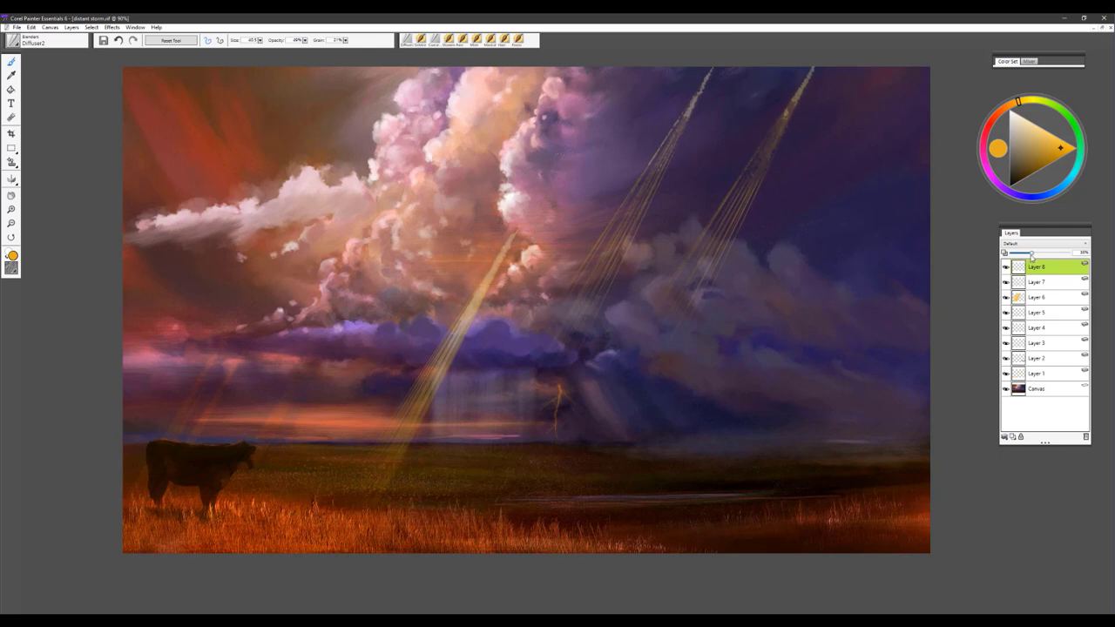
Fade Layer 8 to about 23% and erase the upper parts of the rays
{"action": "left_click_drag", "start_coordinate": [1032, 254], "coordinate": [1024, 254]}
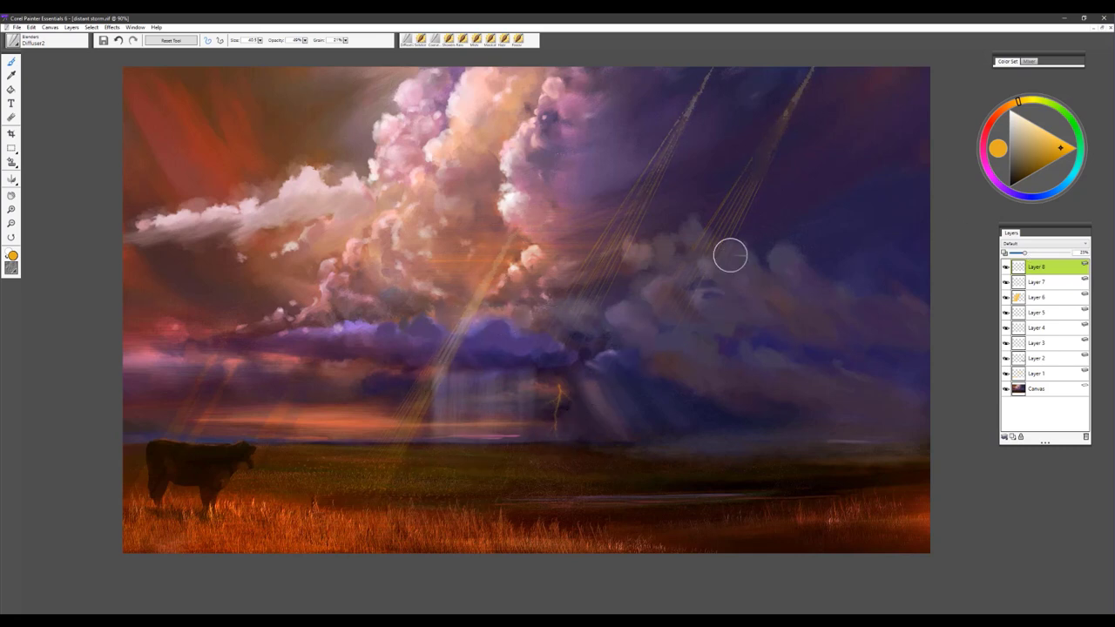
{"action": "left_click", "coordinate": [10, 117]}
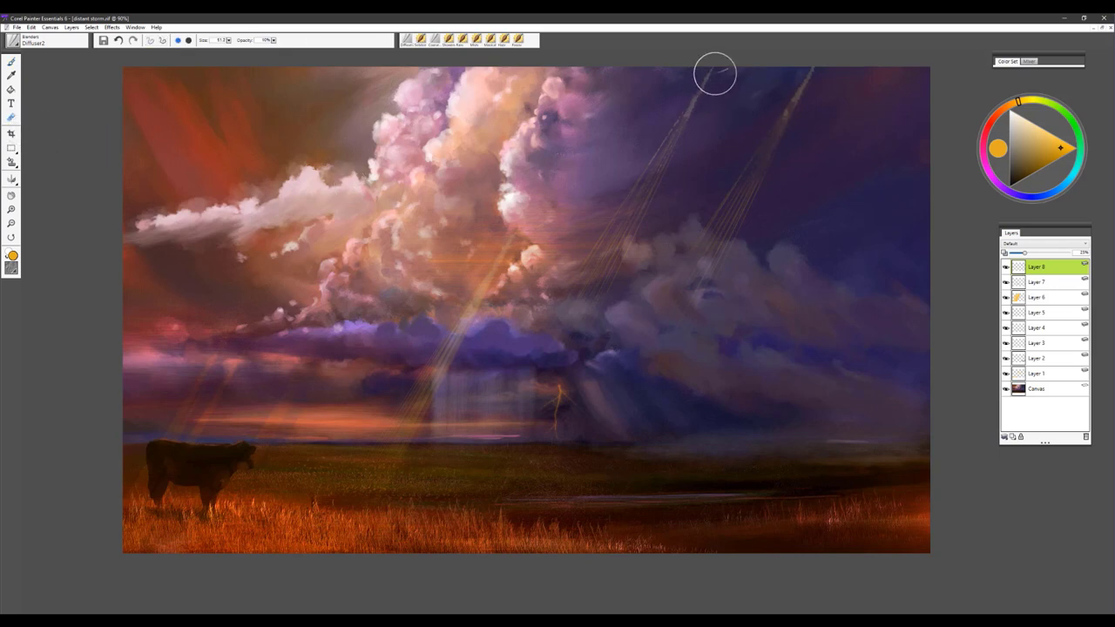
{"action": "mouse_move", "coordinate": [715, 73]}
{"action": "left_mouse_down"}
{"action": "mouse_move", "coordinate": [580, 261]}
{"action": "mouse_move", "coordinate": [721, 65]}
{"action": "mouse_move", "coordinate": [680, 137]}
{"action": "left_mouse_up"}
{"action": "mouse_move", "coordinate": [777, 117]}
{"action": "left_mouse_down"}
{"action": "mouse_move", "coordinate": [822, 49]}
{"action": "mouse_move", "coordinate": [710, 239]}
{"action": "mouse_move", "coordinate": [764, 181]}
{"action": "mouse_move", "coordinate": [707, 270]}
{"action": "mouse_move", "coordinate": [815, 138]}
{"action": "mouse_move", "coordinate": [708, 272]}
{"action": "mouse_move", "coordinate": [828, 64]}
{"action": "mouse_move", "coordinate": [721, 175]}
{"action": "mouse_move", "coordinate": [466, 326]}
{"action": "mouse_move", "coordinate": [487, 272]}
{"action": "mouse_move", "coordinate": [519, 244]}
{"action": "left_mouse_up"}
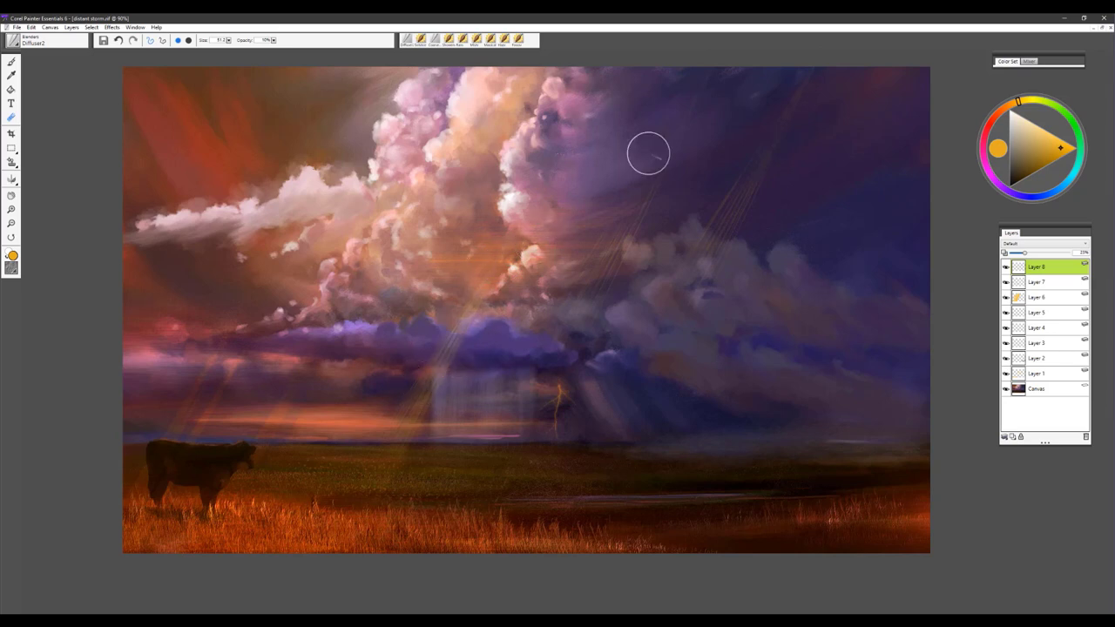
{"action": "mouse_move", "coordinate": [668, 150]}
{"action": "left_mouse_down"}
{"action": "mouse_move", "coordinate": [641, 166]}
{"action": "mouse_move", "coordinate": [637, 213]}
{"action": "mouse_move", "coordinate": [671, 223]}
{"action": "mouse_move", "coordinate": [817, 51]}
{"action": "mouse_move", "coordinate": [617, 248]}
{"action": "mouse_move", "coordinate": [741, 148]}
{"action": "left_mouse_up"}
Load the Sunny Rays Sun brush with Glow and a sampled reddish-brown colour, undoing two test dabs
{"action": "left_click", "coordinate": [450, 40]}
{"action": "left_click", "coordinate": [16, 41]}
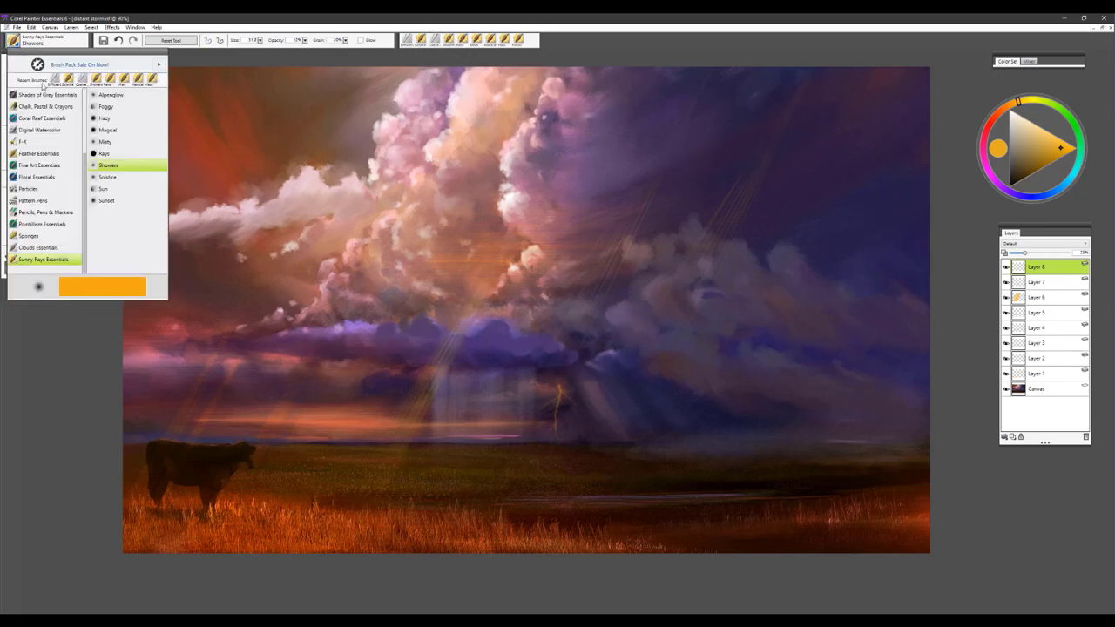
{"action": "left_click", "coordinate": [104, 189]}
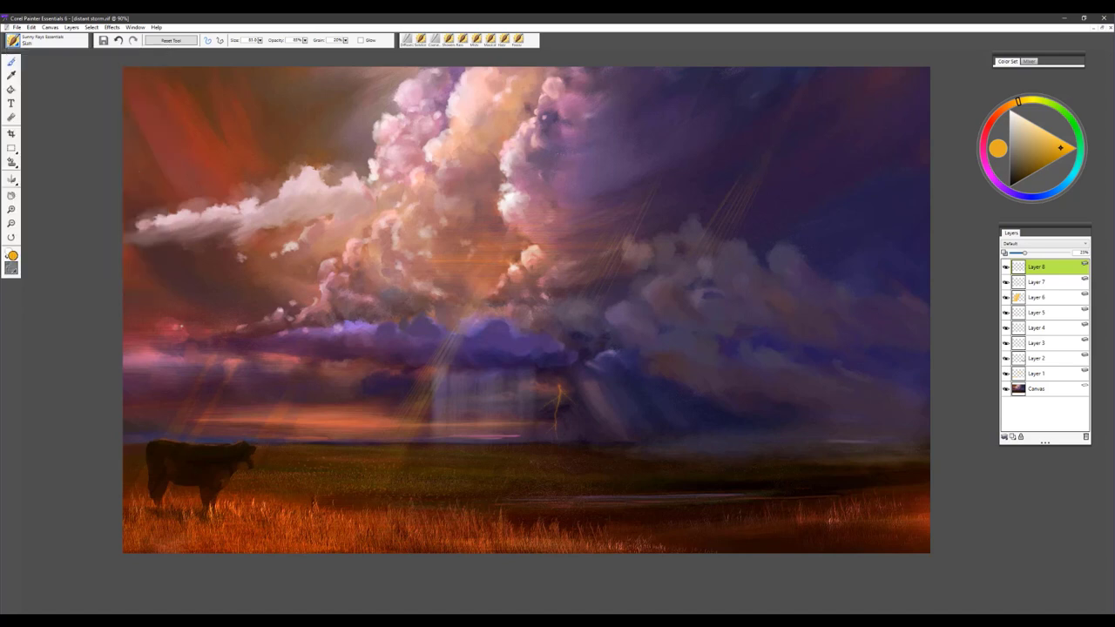
{"action": "left_click", "coordinate": [361, 40]}
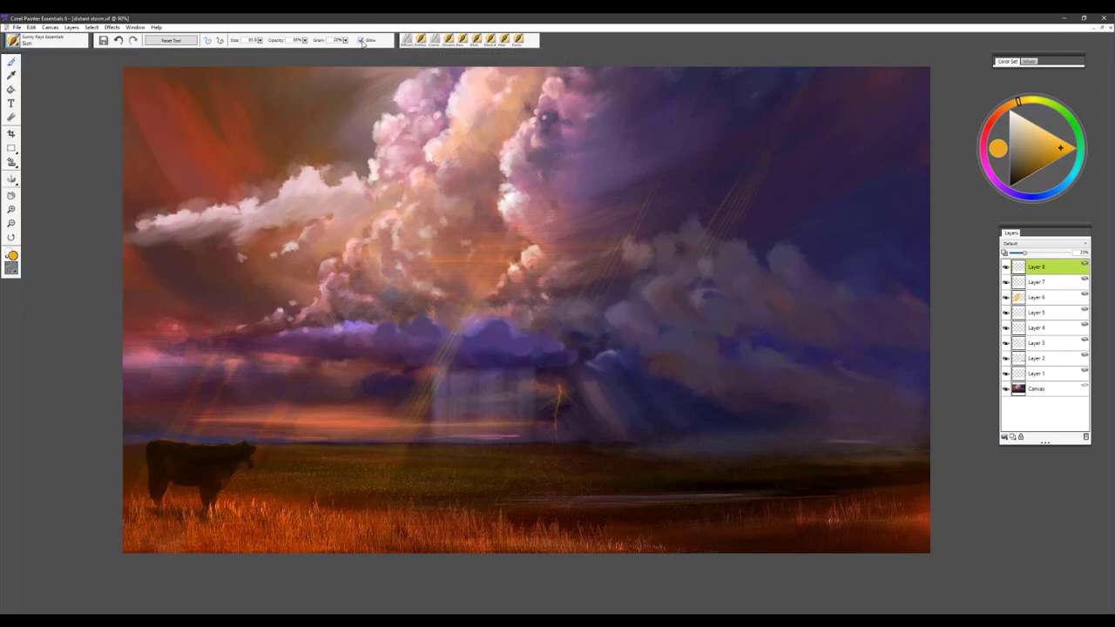
{"action": "left_click", "coordinate": [227, 169], "text": "alt"}
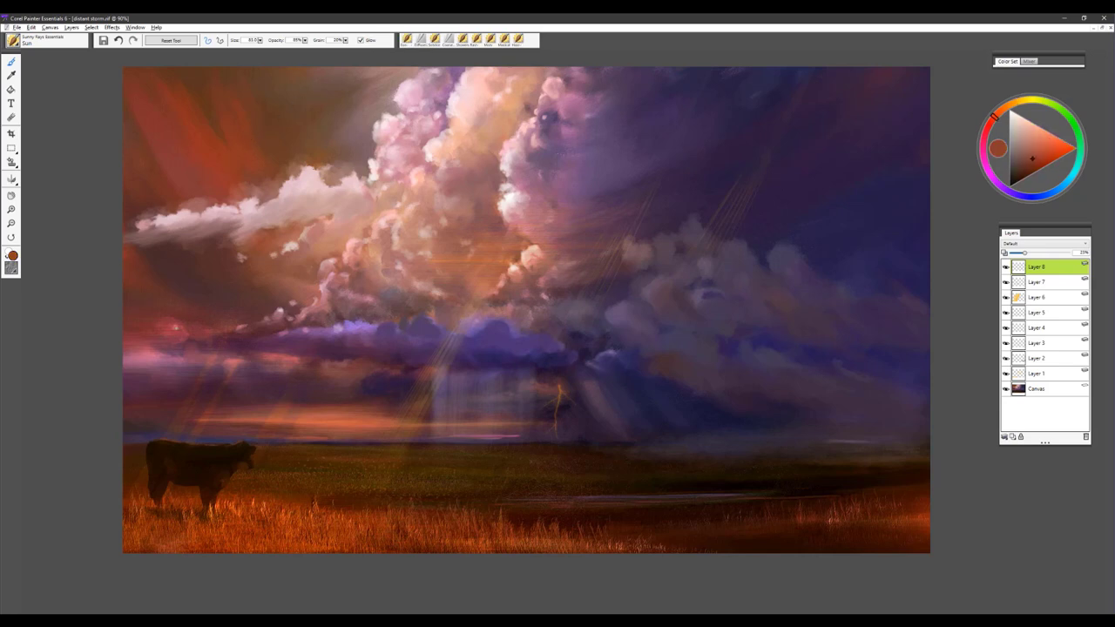
{"action": "left_click_drag", "start_coordinate": [177, 327], "coordinate": [177, 327]}
{"action": "left_click_drag", "start_coordinate": [493, 257], "coordinate": [493, 257]}
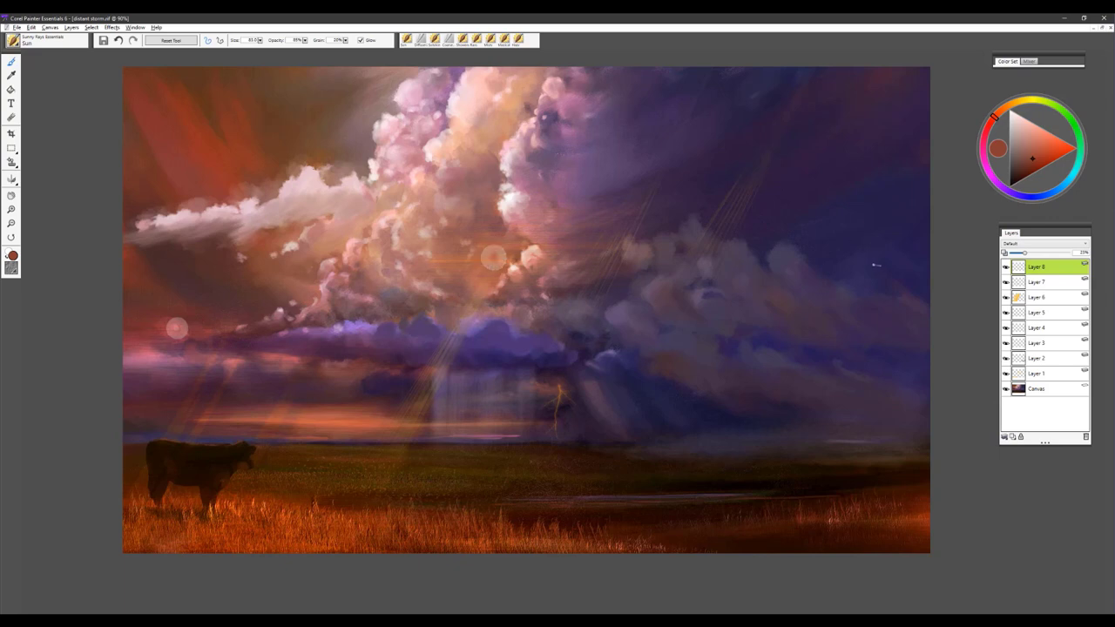
{"action": "key", "text": "ctrl+z"}
{"action": "key", "text": "ctrl+z"}
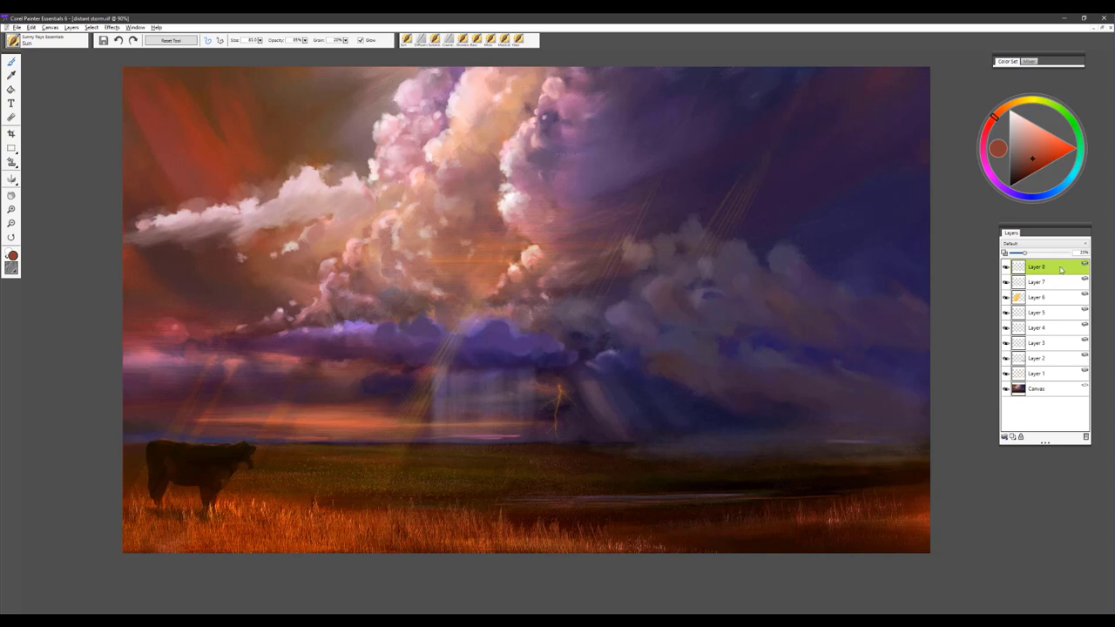
Set Layer 9 to Overlay, paint a sun disc on the central clouds, and lower its opacity
{"action": "left_click", "coordinate": [1027, 245]}
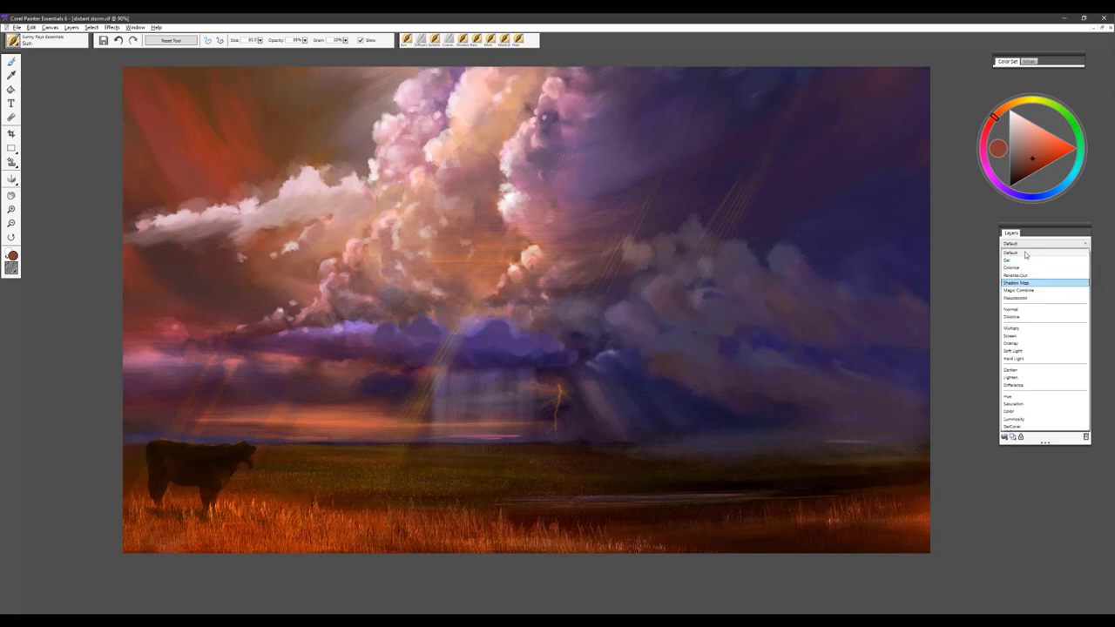
{"action": "left_click", "coordinate": [1011, 343]}
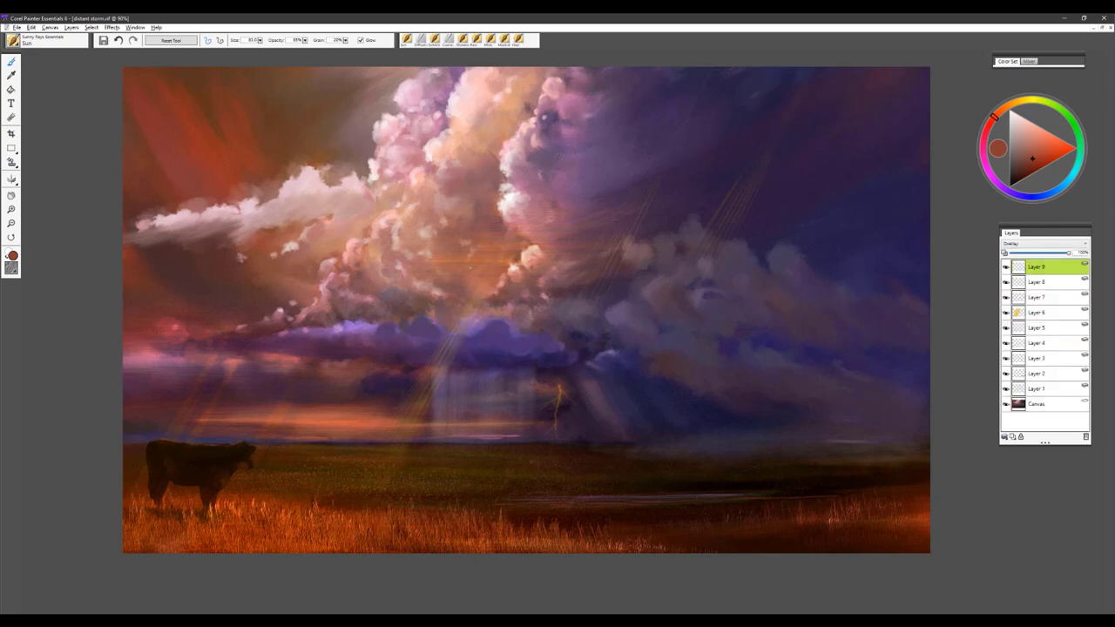
{"action": "left_click_drag", "start_coordinate": [489, 272], "coordinate": [489, 272]}
{"action": "left_click_drag", "start_coordinate": [1068, 252], "coordinate": [1040, 255]}
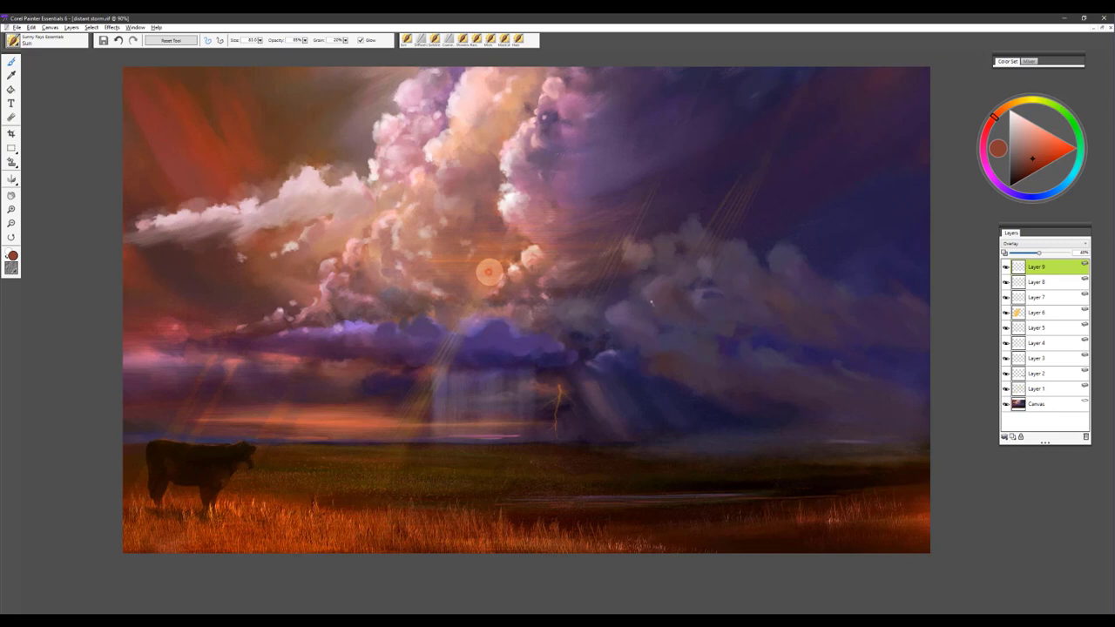
Delete the sun glow layer, then load the Sunset brush with Glow on a new layer
{"action": "left_click", "coordinate": [1085, 436]}
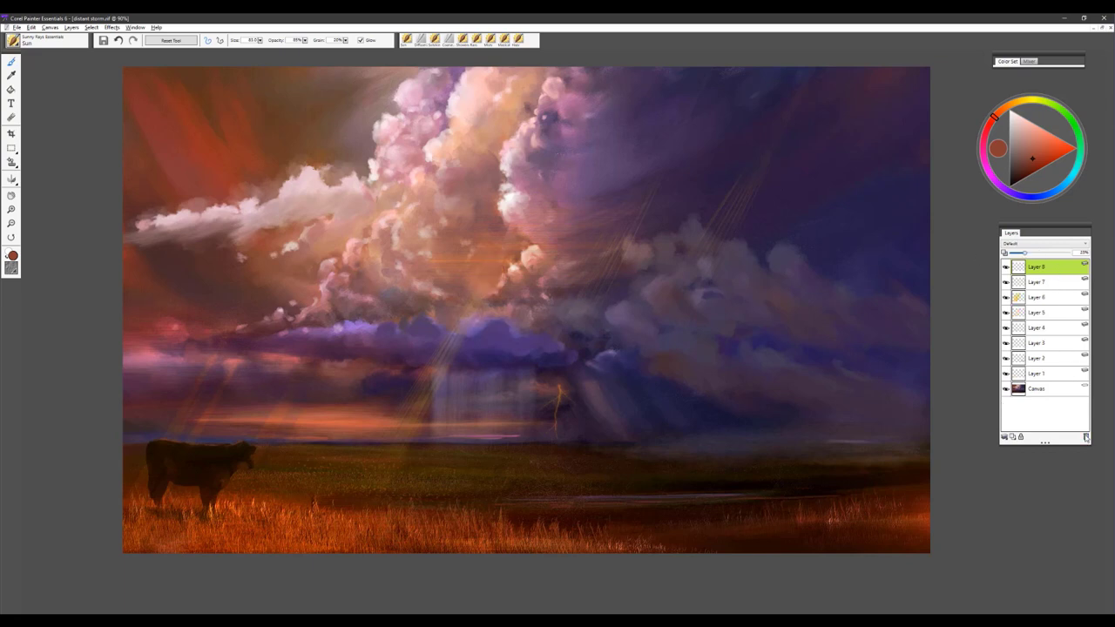
{"action": "left_click", "coordinate": [17, 44]}
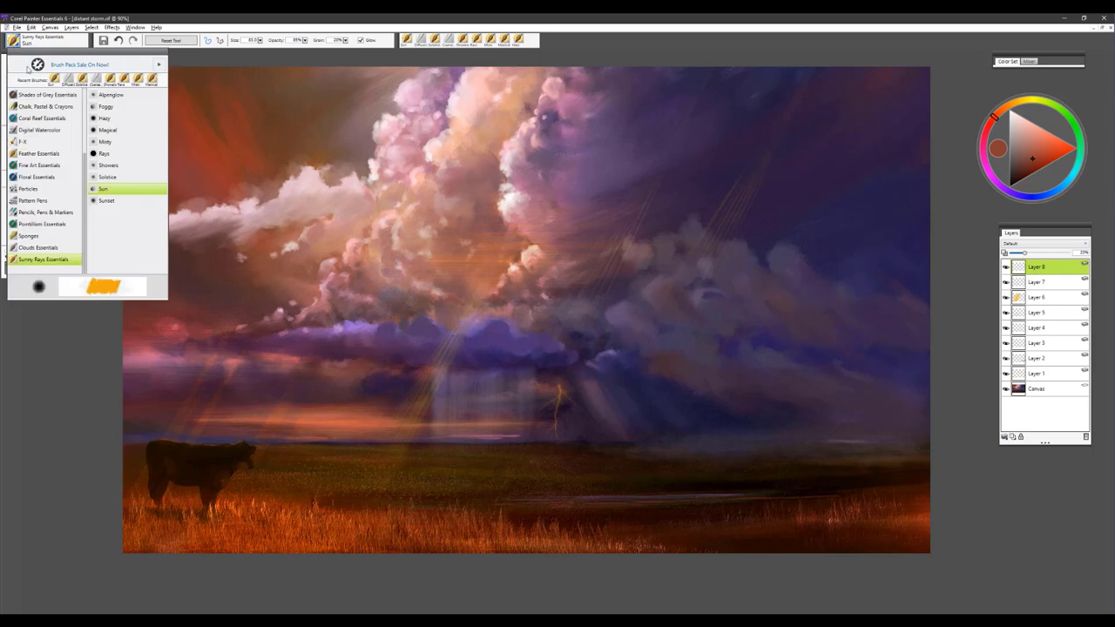
{"action": "left_click", "coordinate": [105, 201]}
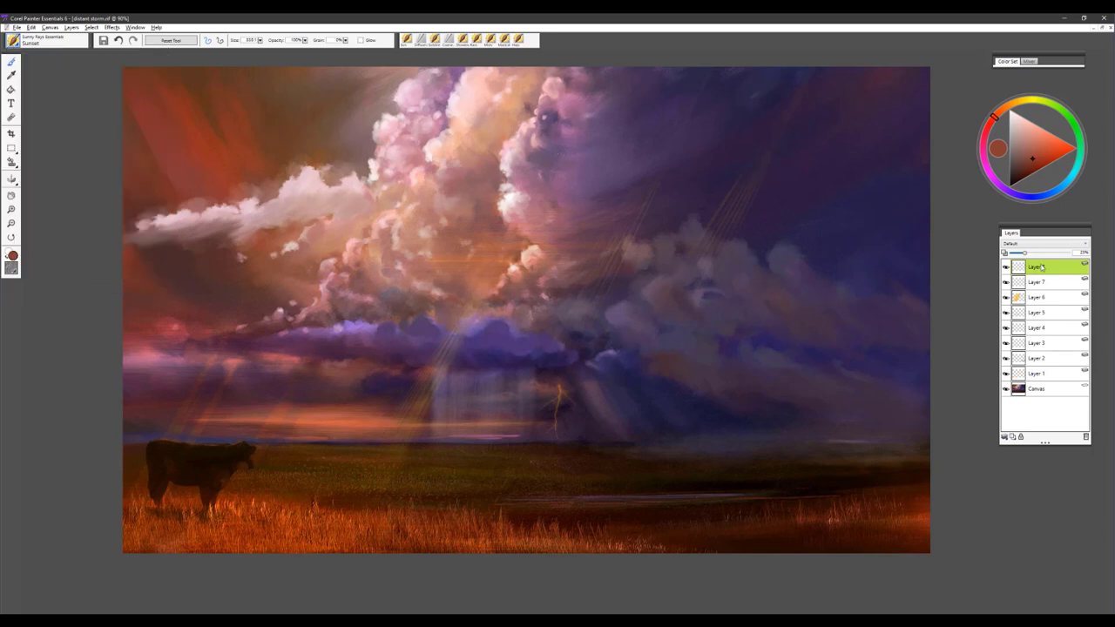
{"action": "left_click", "coordinate": [1013, 438]}
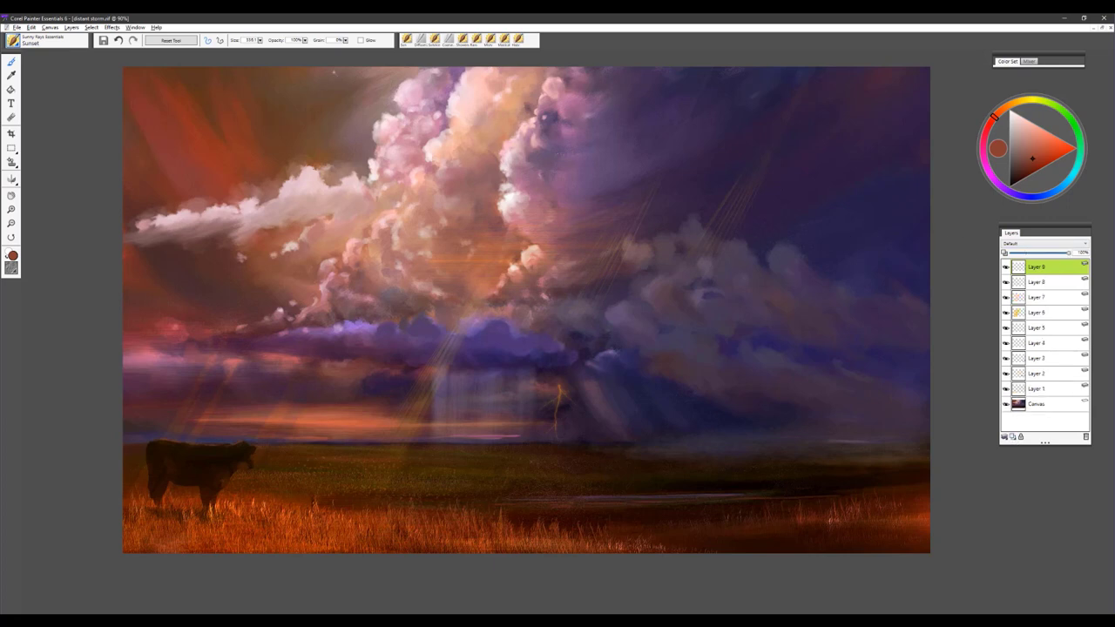
{"action": "left_click", "coordinate": [360, 40]}
Paint thin horizontal glowing orange streaks across the lower storm band toward the right edge
{"action": "mouse_move", "coordinate": [362, 352]}
{"action": "left_mouse_down"}
{"action": "mouse_move", "coordinate": [813, 361]}
{"action": "mouse_move", "coordinate": [418, 350]}
{"action": "left_mouse_up"}
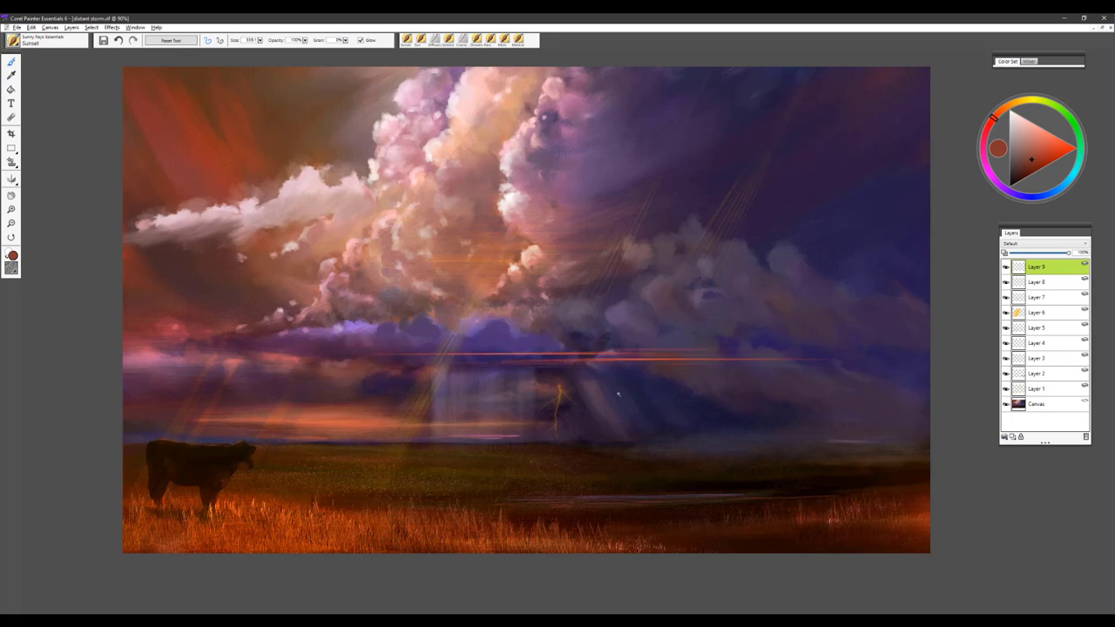
{"action": "mouse_move", "coordinate": [598, 398]}
{"action": "left_mouse_down"}
{"action": "mouse_move", "coordinate": [889, 401]}
{"action": "mouse_move", "coordinate": [635, 404]}
{"action": "left_mouse_up"}
{"action": "left_click_drag", "start_coordinate": [522, 422], "coordinate": [228, 424]}
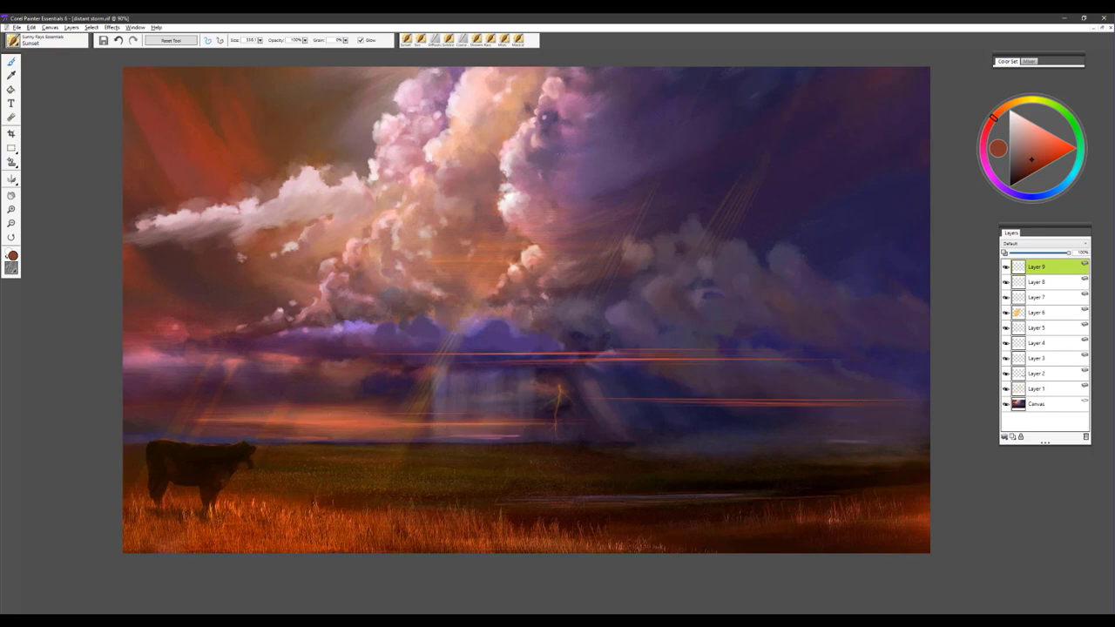
{"action": "mouse_move", "coordinate": [540, 416]}
{"action": "left_mouse_down"}
{"action": "mouse_move", "coordinate": [740, 415]}
{"action": "mouse_move", "coordinate": [579, 428]}
{"action": "mouse_move", "coordinate": [413, 412]}
{"action": "left_mouse_up"}
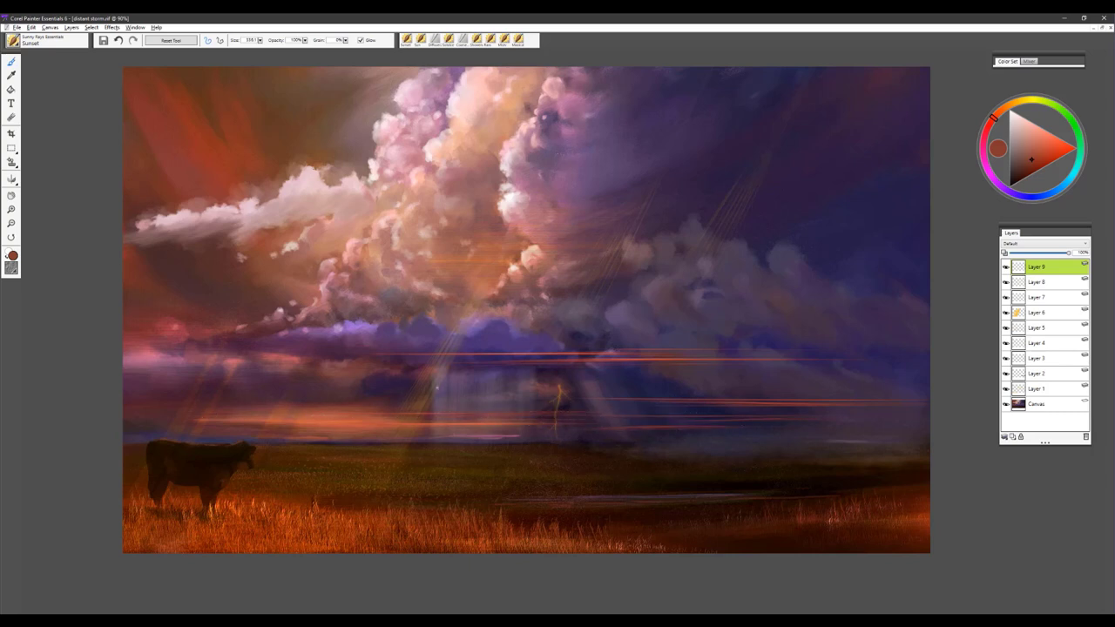
{"action": "left_click_drag", "start_coordinate": [566, 404], "coordinate": [754, 403]}
{"action": "mouse_move", "coordinate": [569, 401]}
{"action": "left_mouse_down"}
{"action": "mouse_move", "coordinate": [884, 409]}
{"action": "mouse_move", "coordinate": [766, 410]}
{"action": "left_mouse_up"}
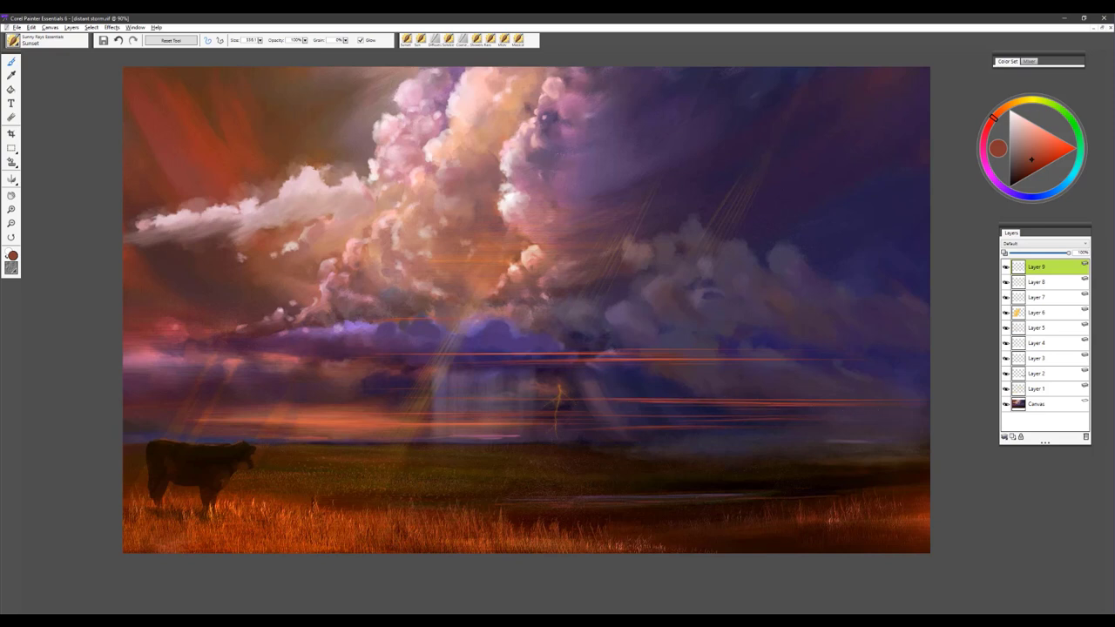